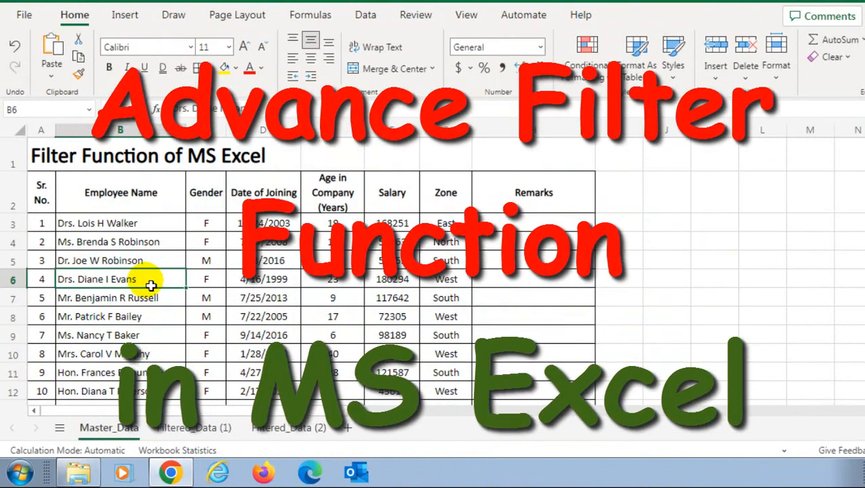
Examine the Master_Data employee table's column headers and the Zone column values
{"action": "left_click", "coordinate": [105, 194]}
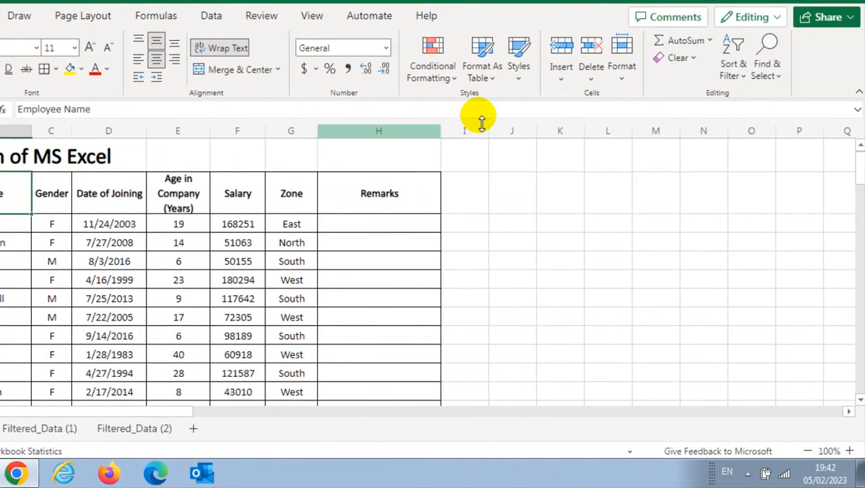
{"action": "left_click", "coordinate": [731, 68]}
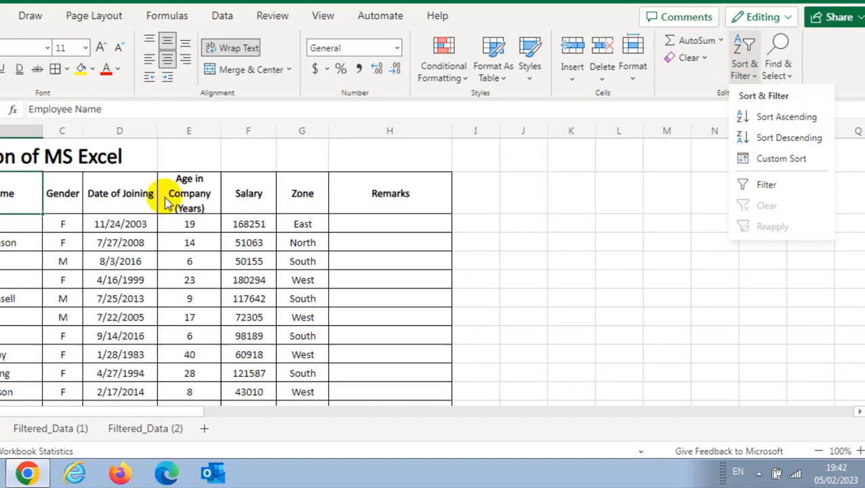
{"action": "left_click", "coordinate": [143, 195]}
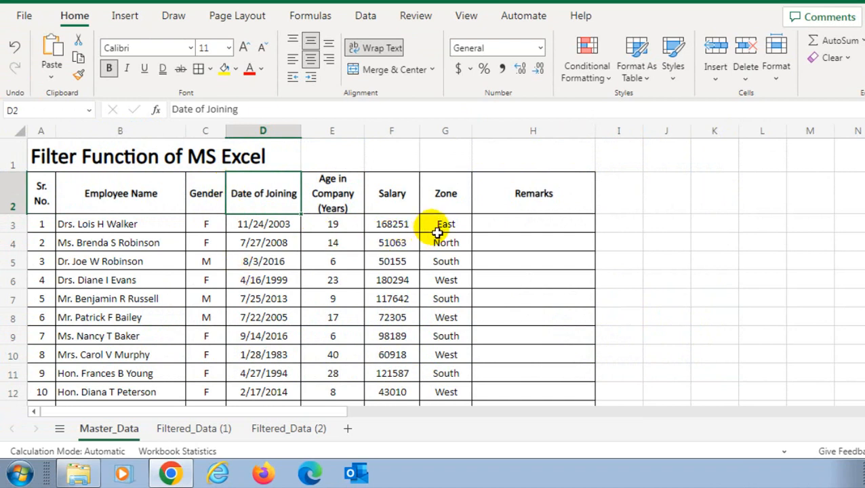
{"action": "left_click", "coordinate": [448, 207]}
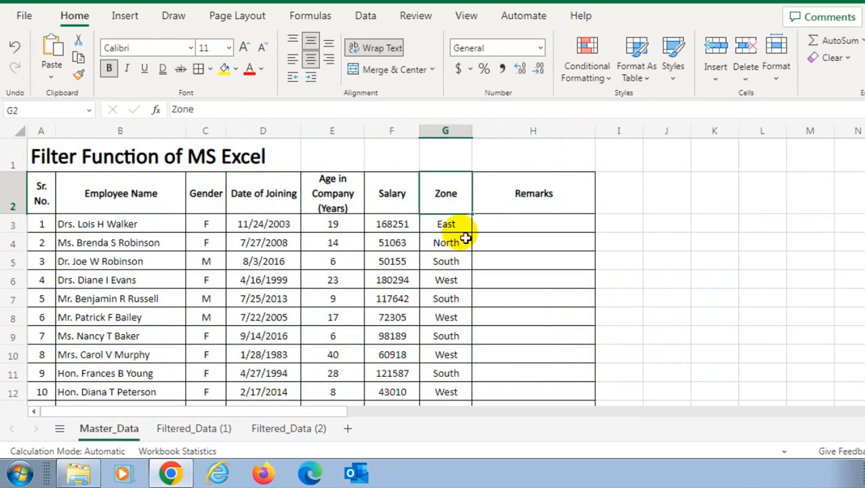
{"action": "left_click_drag", "start_coordinate": [466, 228], "coordinate": [460, 277]}
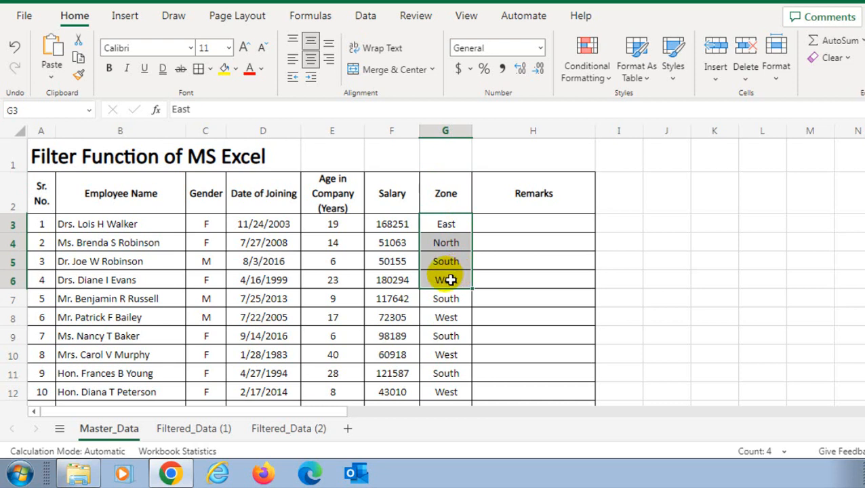
{"action": "left_click", "coordinate": [455, 189]}
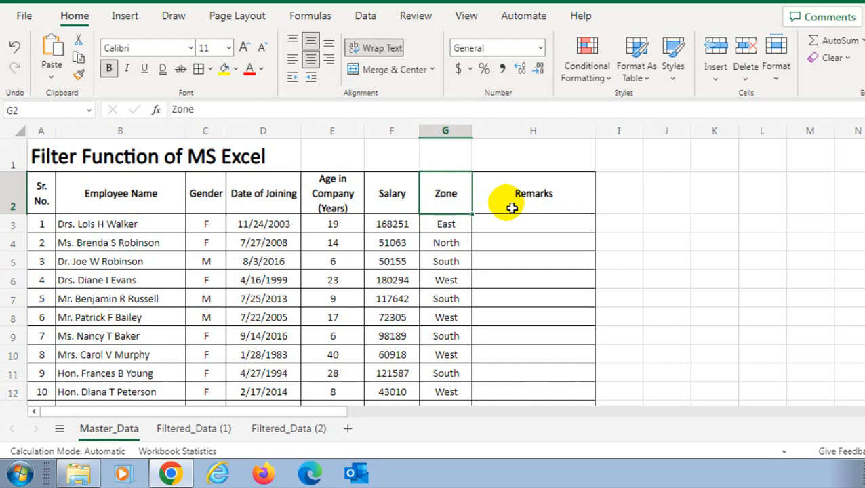
On the Filtered_Data (1) sheet, enter East as the zone criterion in K2 beside the Zone label
{"action": "left_click", "coordinate": [200, 432]}
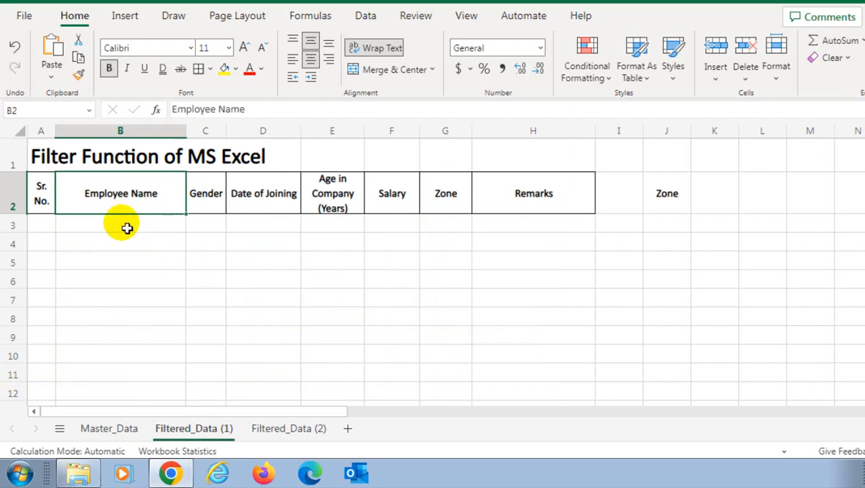
{"action": "left_click", "coordinate": [713, 195]}
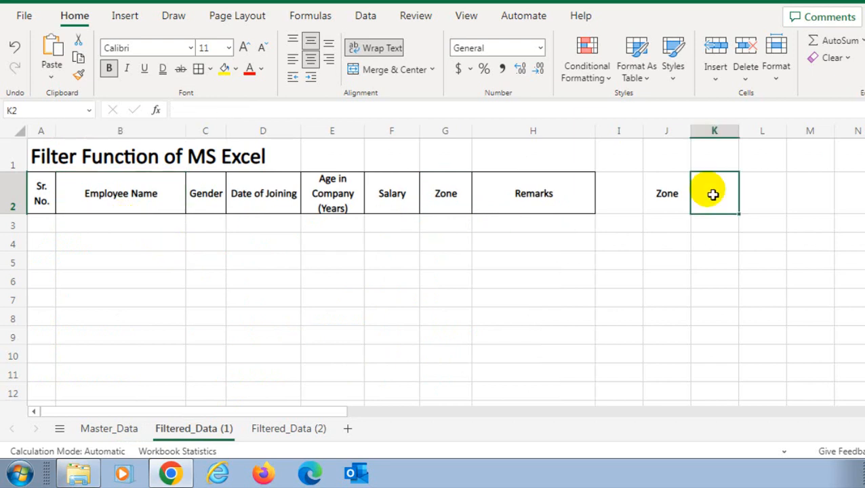
{"action": "type", "text": "East"}
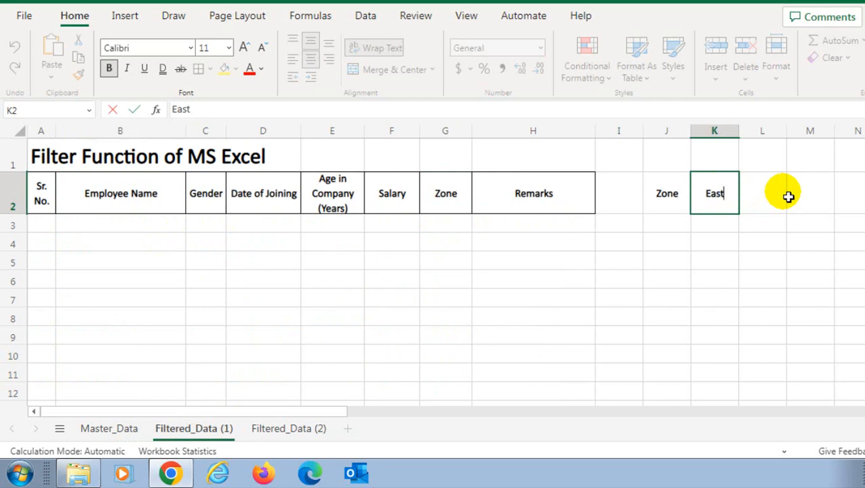
{"action": "key", "text": "Return"}
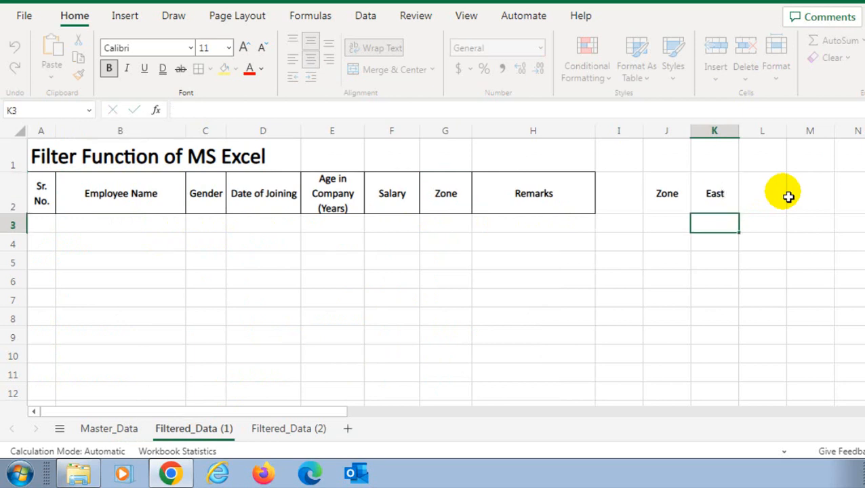
Start a FILTER formula in A3 using Master_Data A3:H102 as the array
{"action": "key", "text": "Home"}
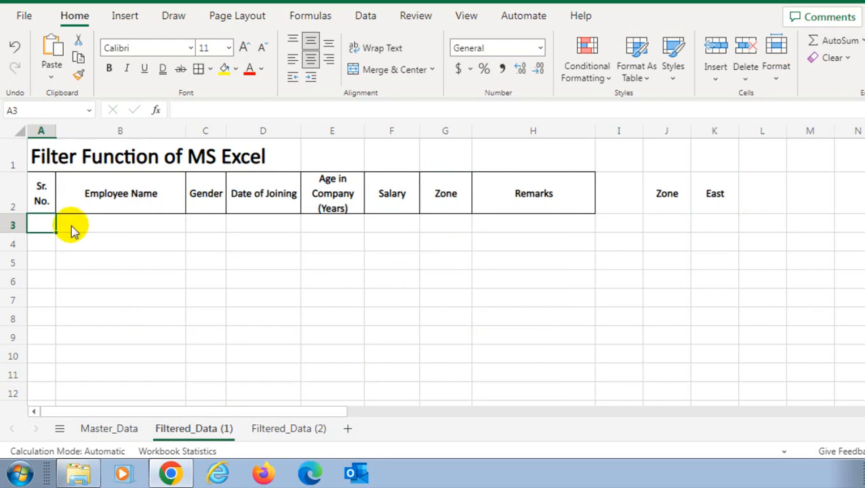
{"action": "type", "text": "=filte"}
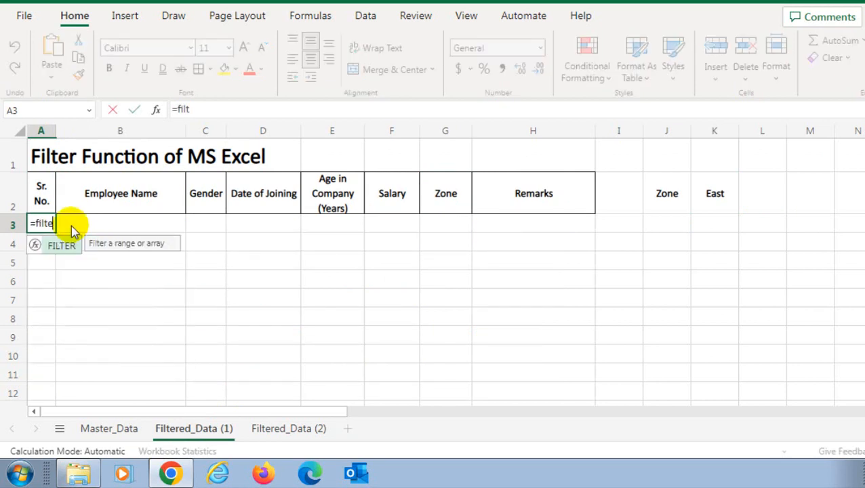
{"action": "key", "text": "Tab"}
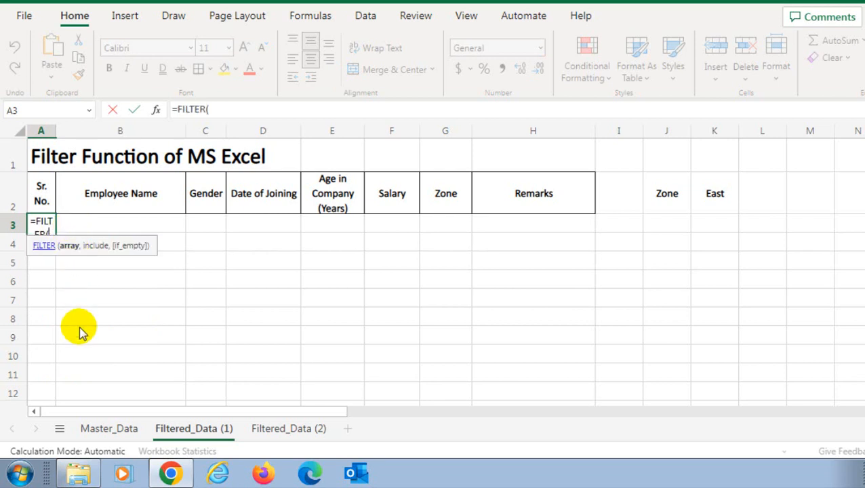
{"action": "left_click", "coordinate": [112, 433]}
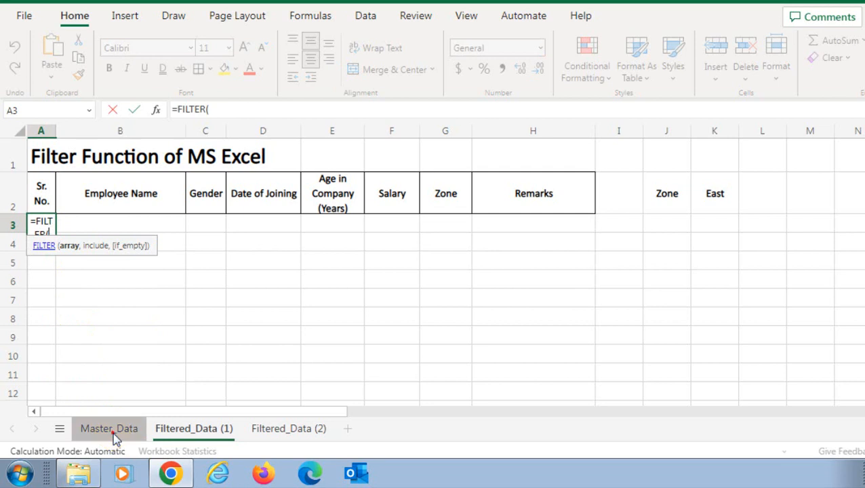
{"action": "left_click", "coordinate": [41, 203]}
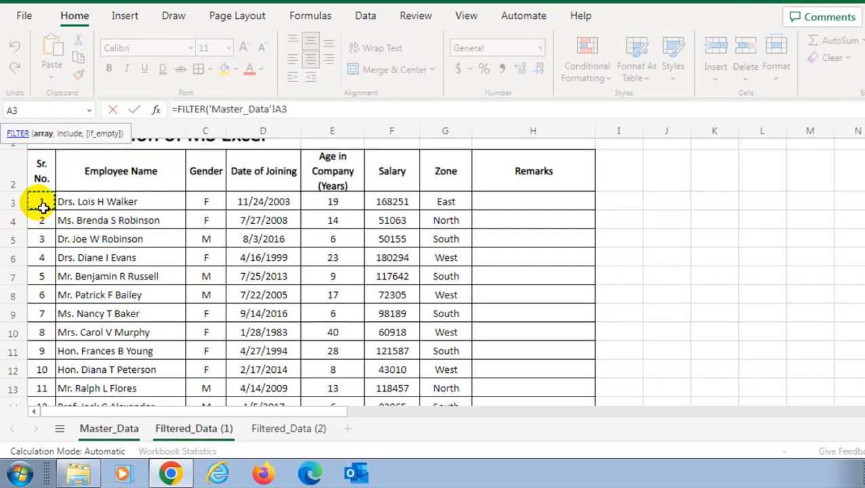
{"action": "key", "text": "shift+Right"}
{"action": "key", "text": "shift+Right"}
{"action": "key", "text": "shift+Right"}
{"action": "key", "text": "shift+Right"}
{"action": "key", "text": "shift+Right"}
{"action": "key", "text": "shift+Right"}
{"action": "key", "text": "shift+Right"}
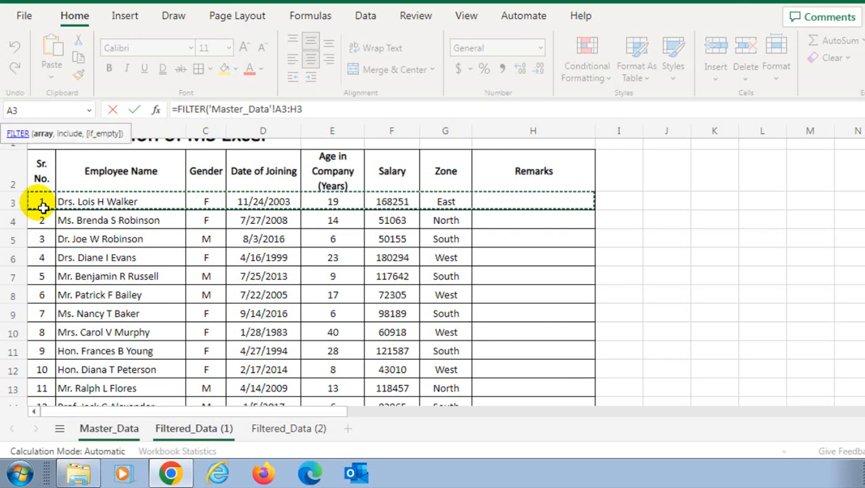
{"action": "key", "text": "ctrl+shift+Down"}
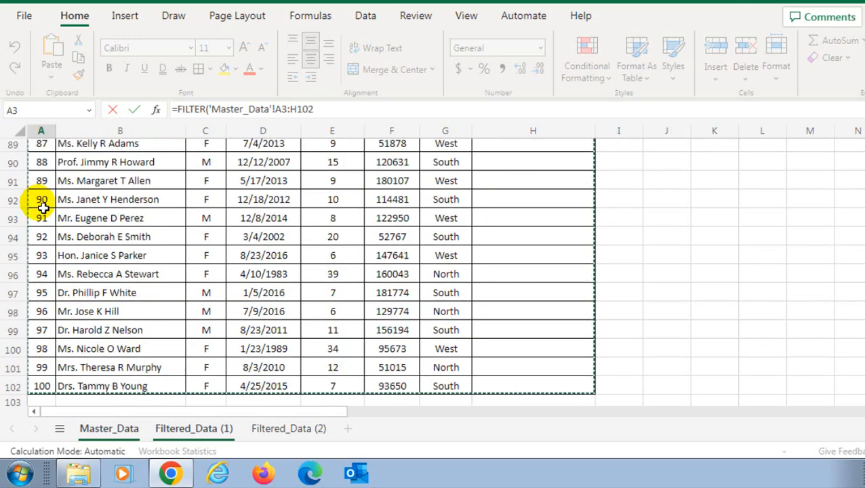
{"action": "type", "text": ","}
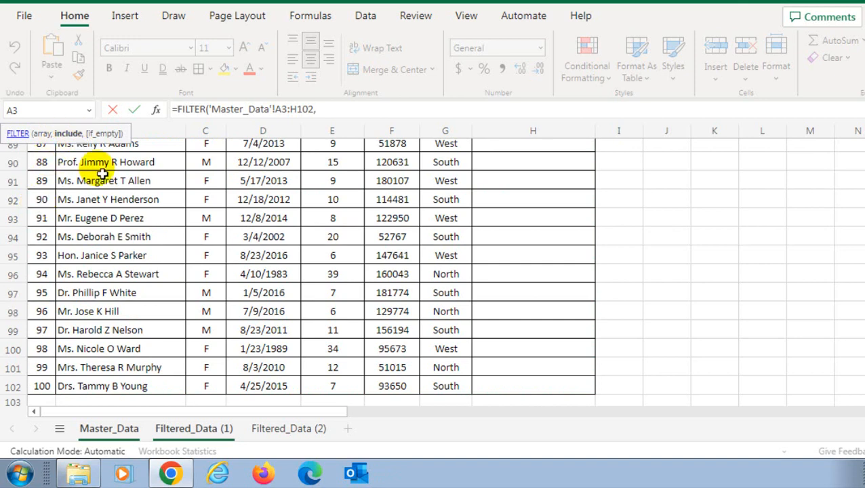
Set the include condition to Master_Data G3:G102 equal to the East criterion in K2 and complete the formula
{"action": "scroll", "coordinate": [355, 251], "scroll_direction": "up", "scroll_amount": 20}
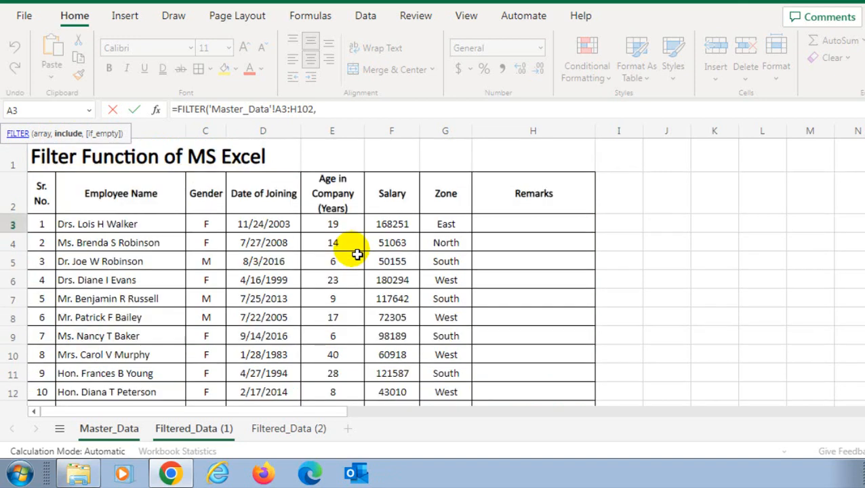
{"action": "left_click", "coordinate": [441, 227]}
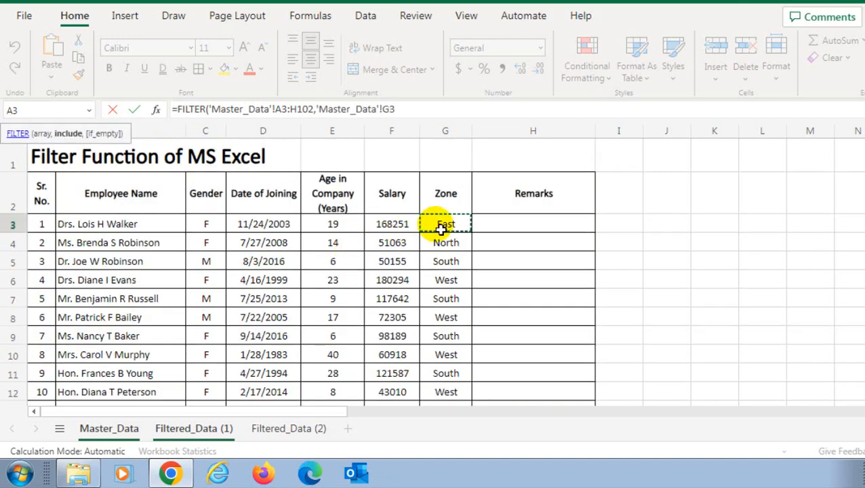
{"action": "key", "text": "ctrl+shift+Down"}
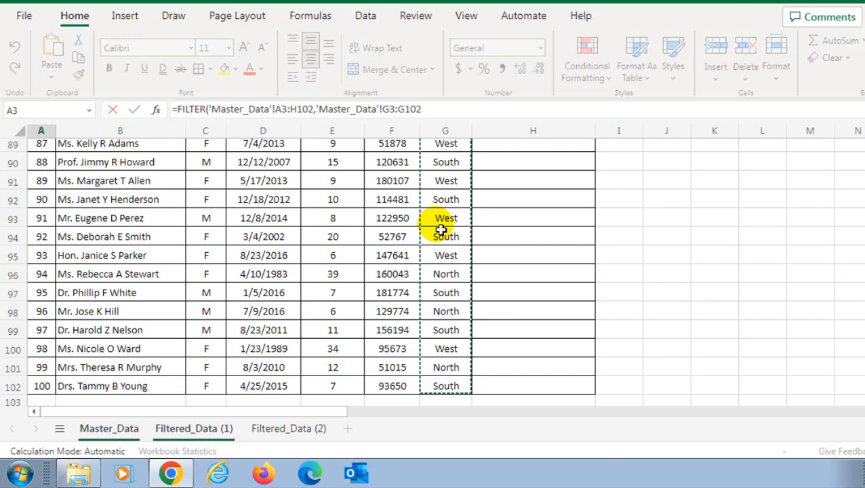
{"action": "type", "text": "="}
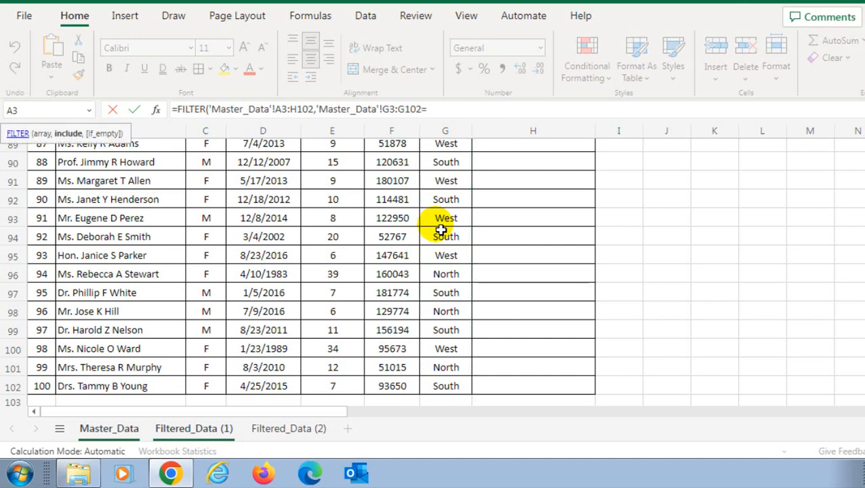
{"action": "left_click", "coordinate": [190, 428]}
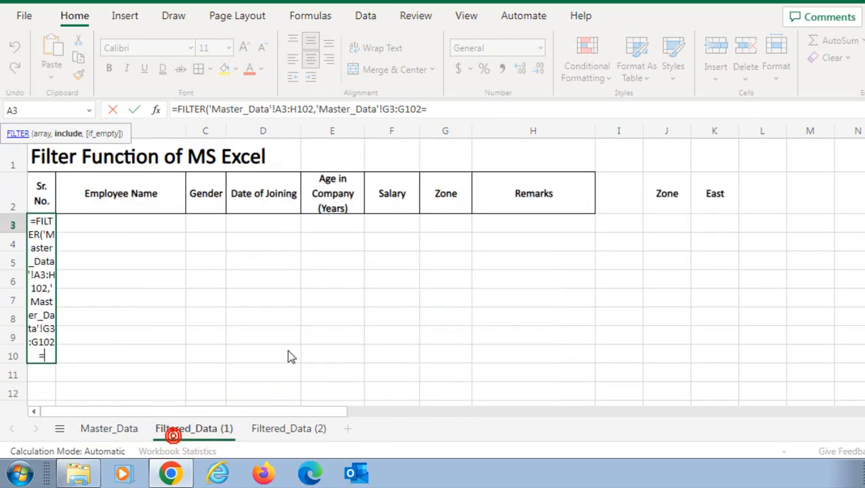
{"action": "left_click", "coordinate": [714, 198]}
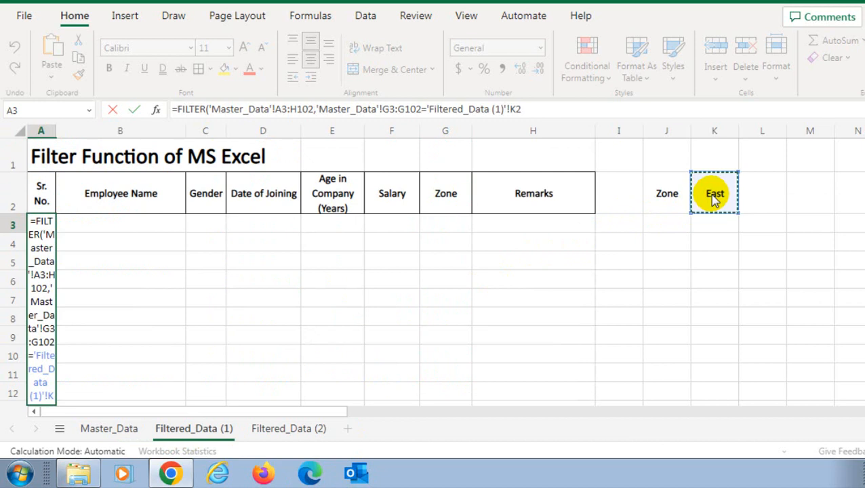
{"action": "type", "text": ")"}
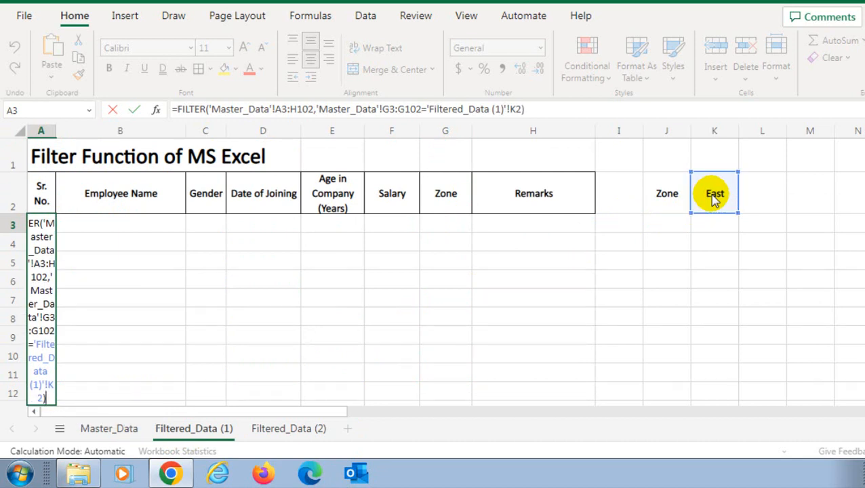
{"action": "key", "text": "Return"}
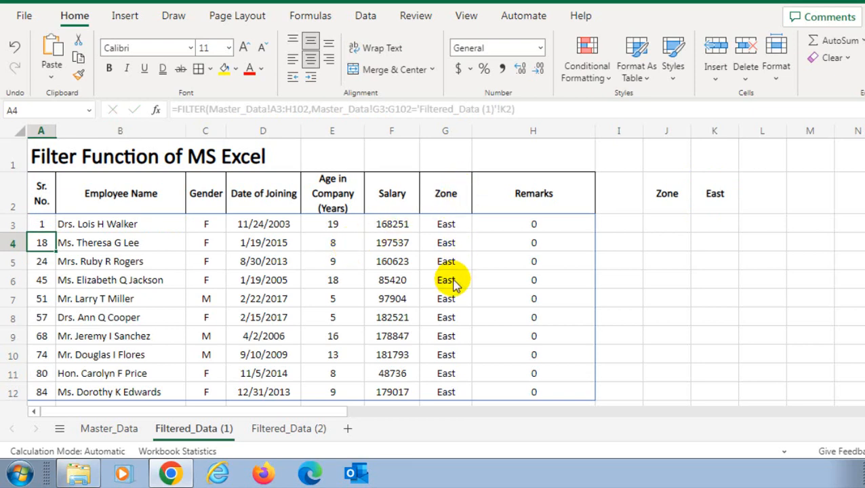
Review the rows returned by the FILTER formula for the East zone
{"action": "scroll", "coordinate": [453, 284], "scroll_direction": "down", "scroll_amount": 3}
{"action": "scroll", "coordinate": [453, 283], "scroll_direction": "up", "scroll_amount": 3}
{"action": "left_click", "coordinate": [446, 263]}
{"action": "left_click", "coordinate": [42, 225]}
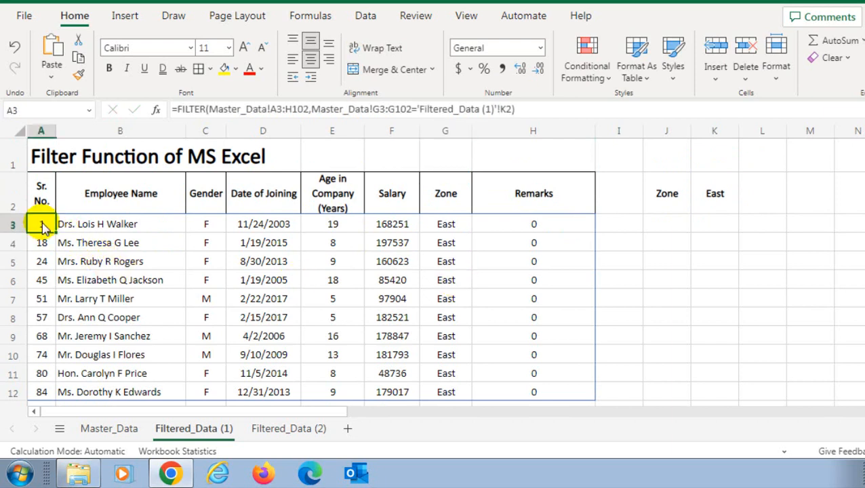
{"action": "left_click", "coordinate": [78, 224]}
{"action": "left_click", "coordinate": [207, 222]}
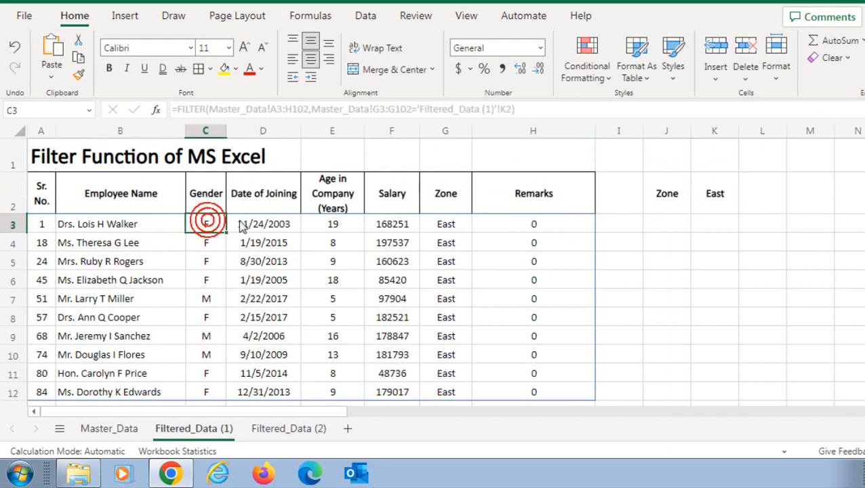
{"action": "left_click", "coordinate": [241, 225]}
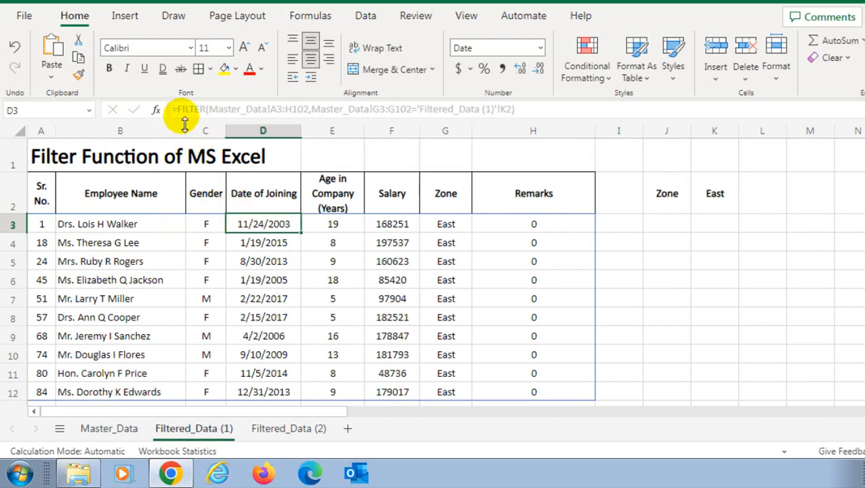
{"action": "left_click", "coordinate": [45, 226]}
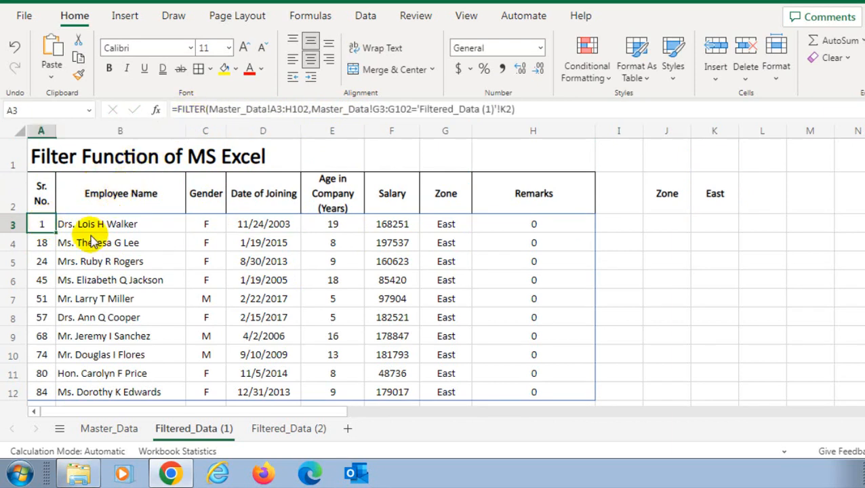
{"action": "left_click", "coordinate": [40, 243]}
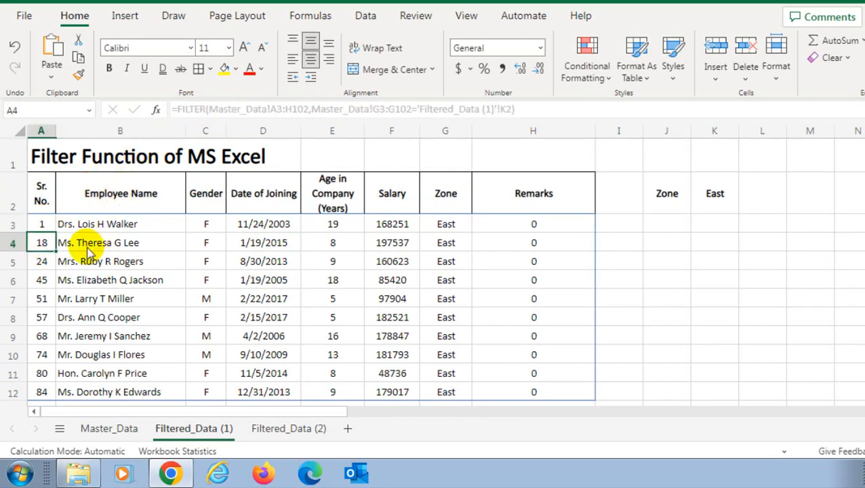
{"action": "left_click", "coordinate": [44, 265]}
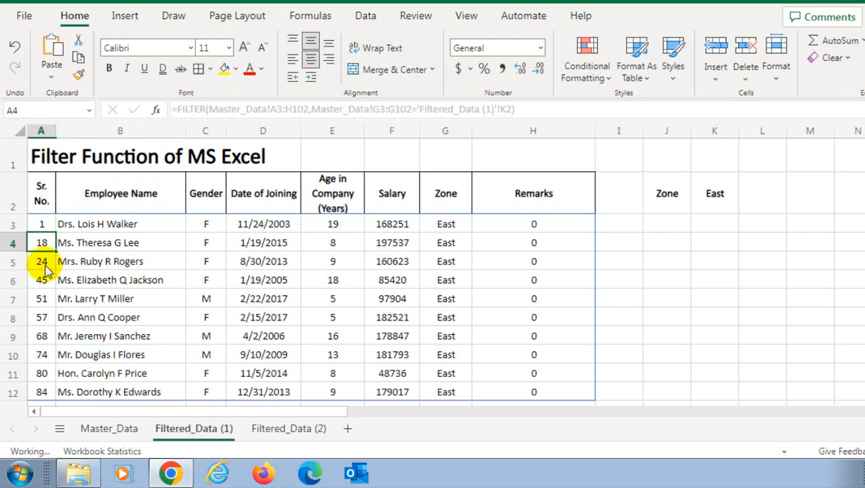
{"action": "left_click", "coordinate": [89, 263]}
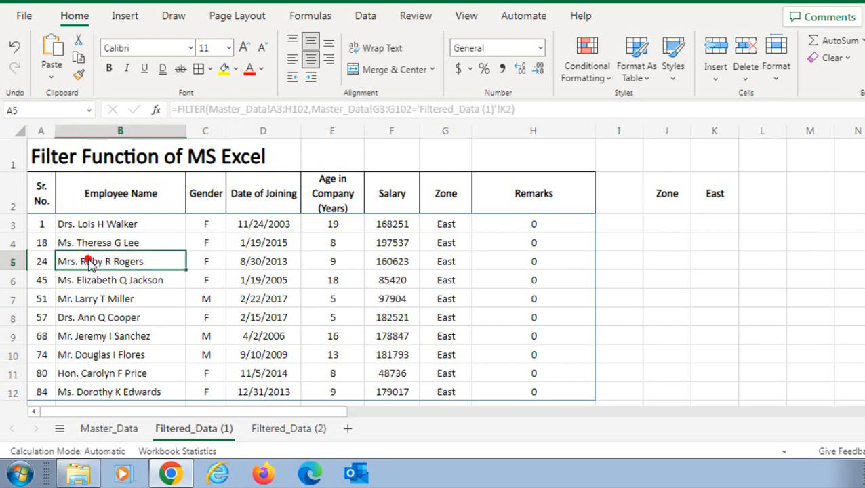
Delete the FILTER formula from A3 to clear the filtered results
{"action": "left_click", "coordinate": [41, 226]}
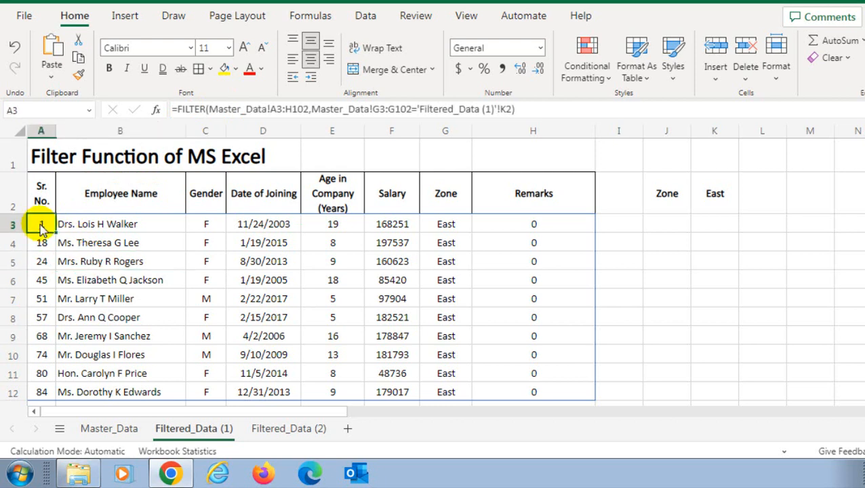
{"action": "key", "text": "Delete"}
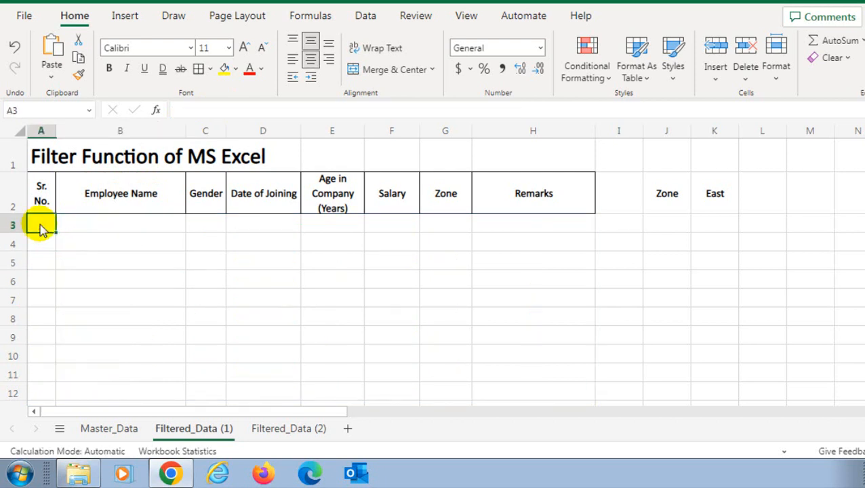
Restore the deleted FILTER formula in A3 and change the zone criterion in K2 to South
{"action": "key", "text": "ctrl+z"}
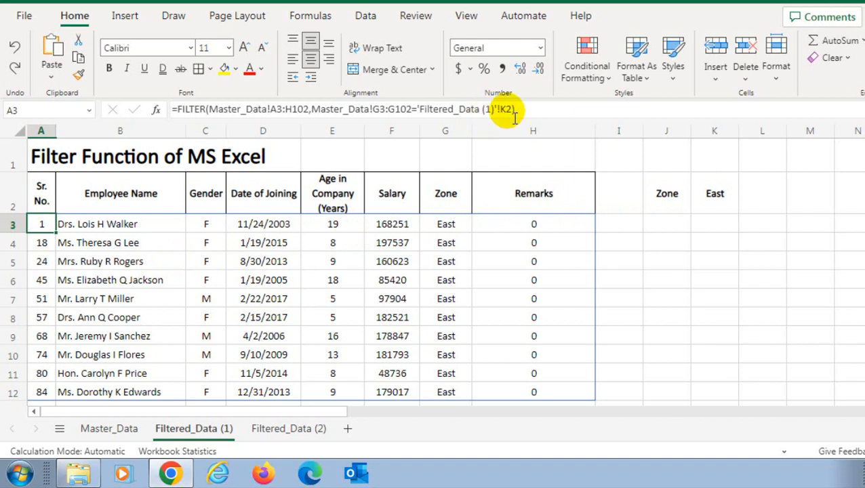
{"action": "left_click", "coordinate": [722, 195]}
{"action": "type", "text": "South"}
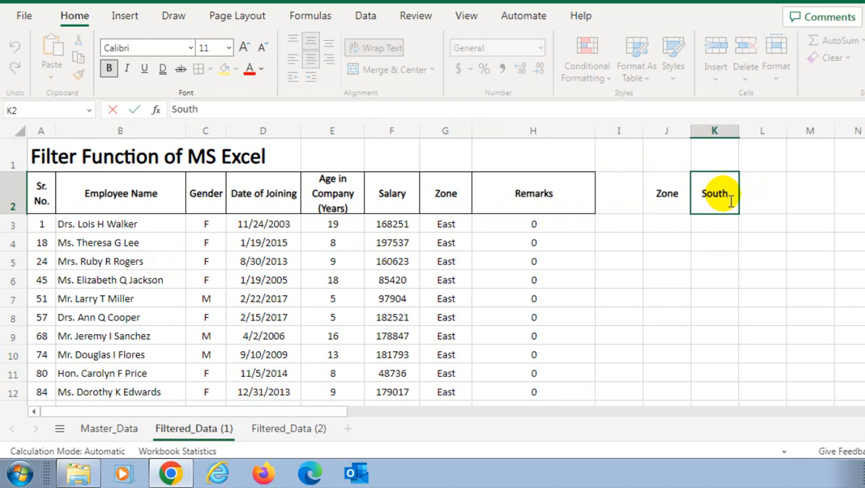
{"action": "key", "text": "Return"}
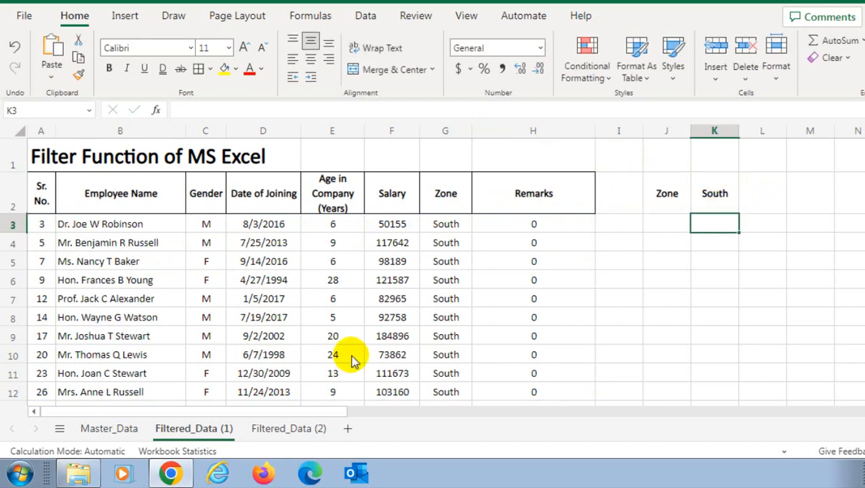
Review the South results and compare them against the Zone column on Master_Data
{"action": "scroll", "coordinate": [275, 294], "scroll_direction": "down", "scroll_amount": 2}
{"action": "scroll", "coordinate": [276, 294], "scroll_direction": "down", "scroll_amount": 8}
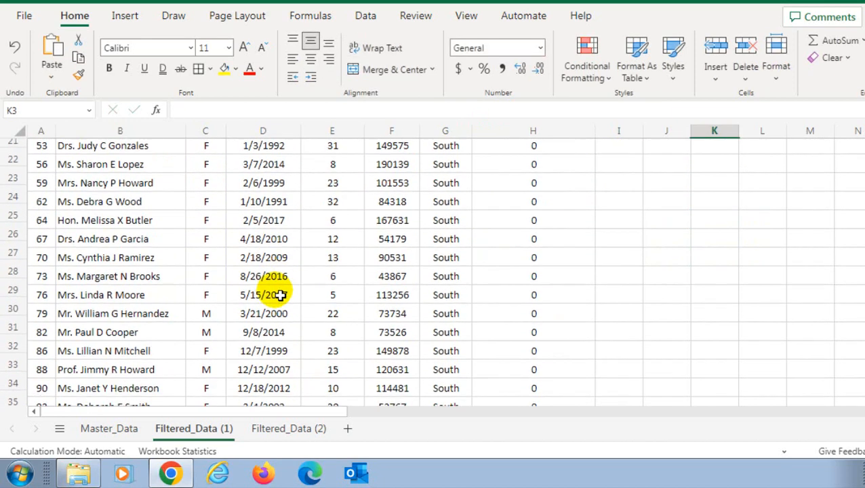
{"action": "scroll", "coordinate": [275, 294], "scroll_direction": "up", "scroll_amount": 9}
{"action": "scroll", "coordinate": [275, 294], "scroll_direction": "up", "scroll_amount": 1}
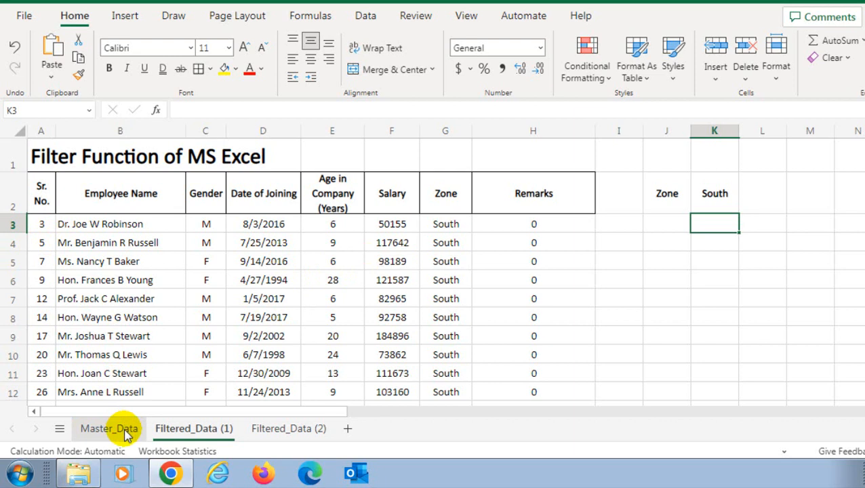
{"action": "left_click", "coordinate": [144, 224]}
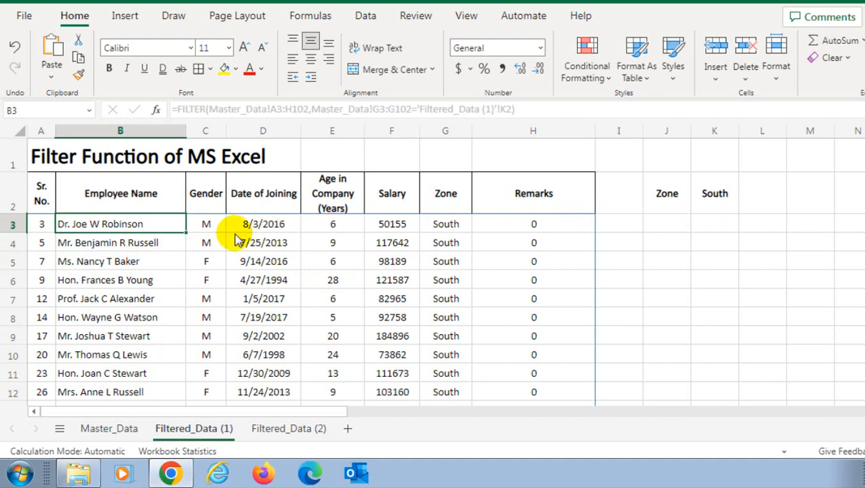
{"action": "left_click", "coordinate": [107, 428]}
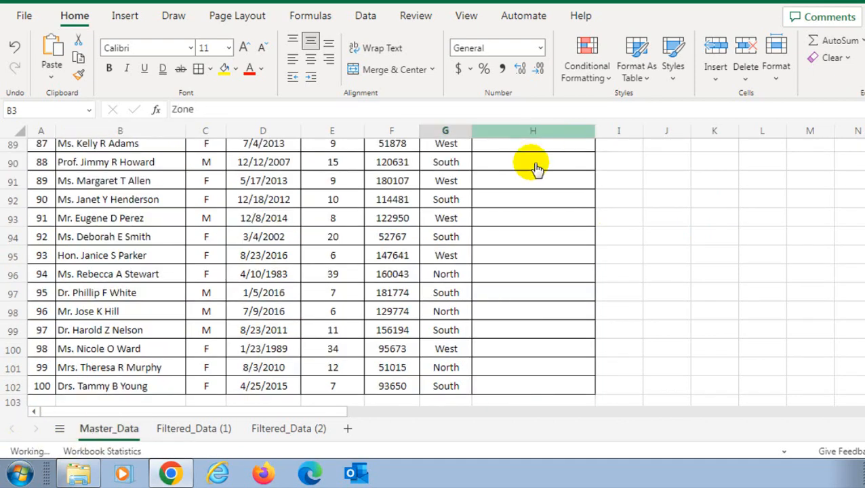
{"action": "scroll", "coordinate": [515, 219], "scroll_direction": "up", "scroll_amount": 20}
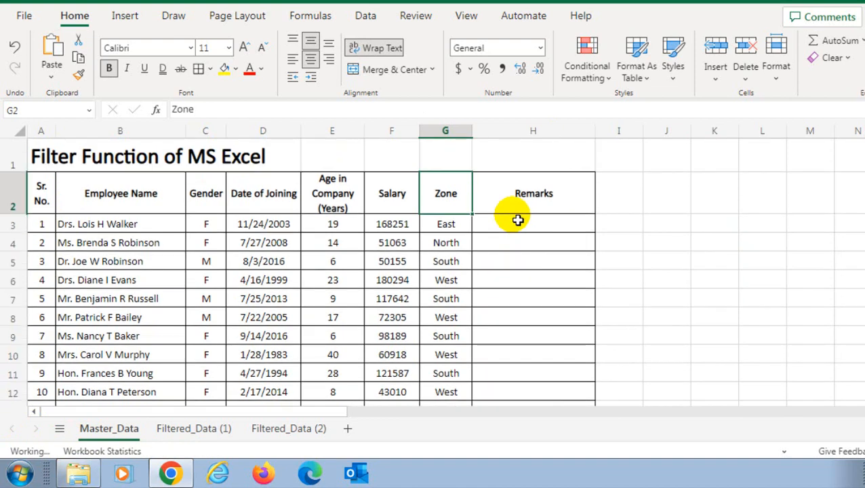
{"action": "left_click", "coordinate": [538, 131]}
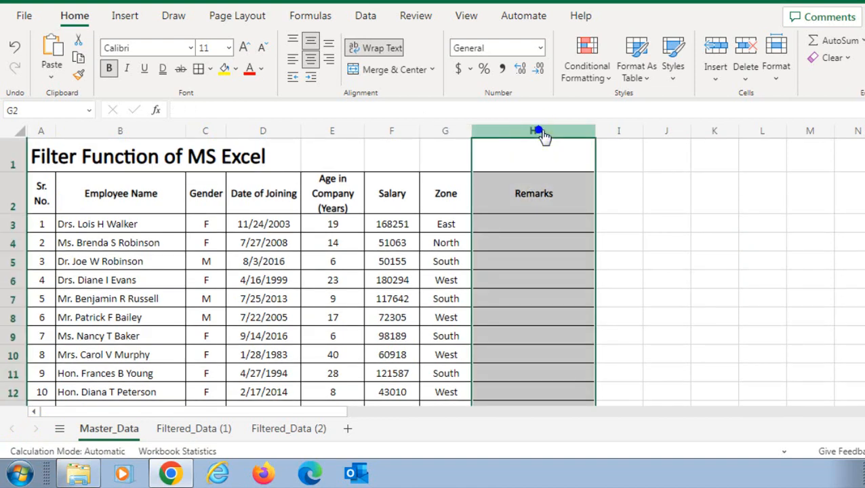
{"action": "left_click", "coordinate": [194, 428]}
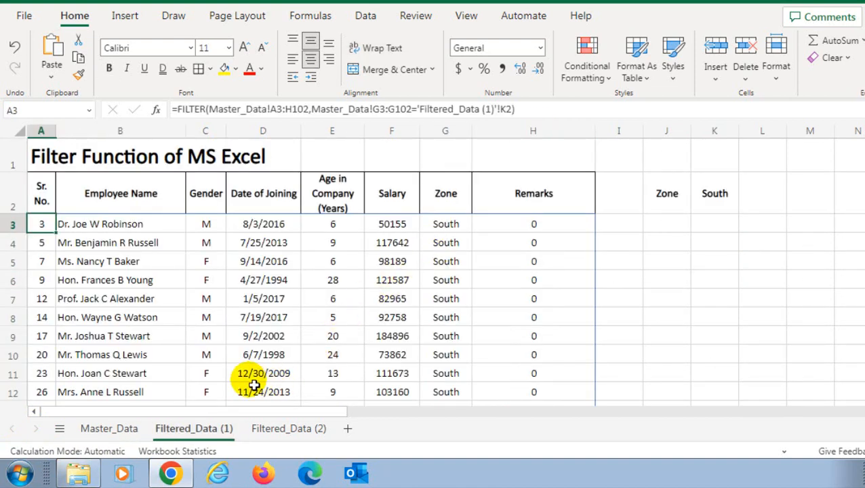
Enter A as the zone criterion in K2 to test a zone with no matching rows
{"action": "left_click", "coordinate": [714, 195]}
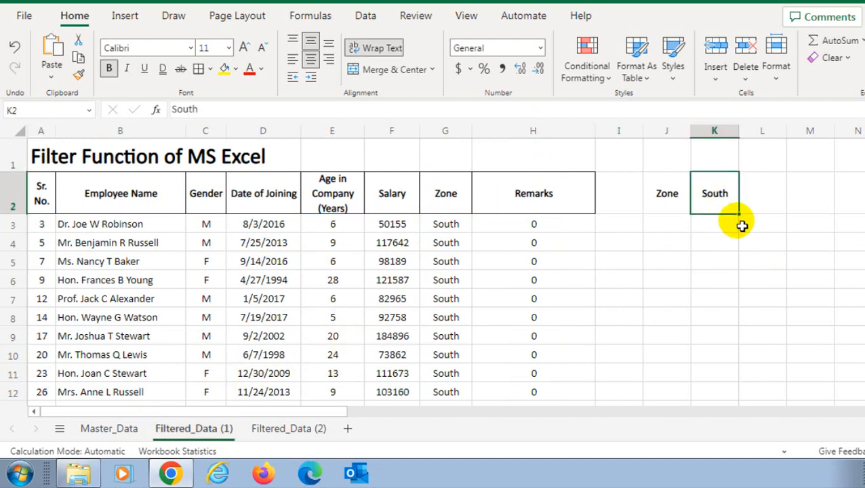
{"action": "type", "text": "A"}
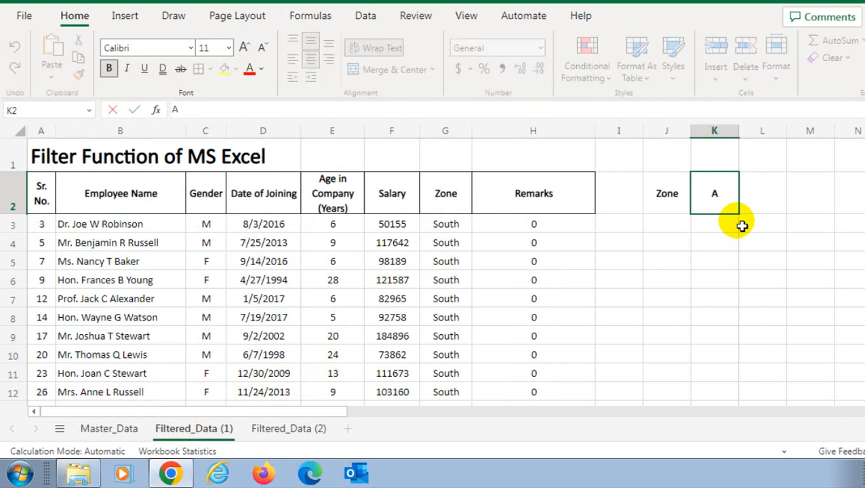
{"action": "key", "text": "Return"}
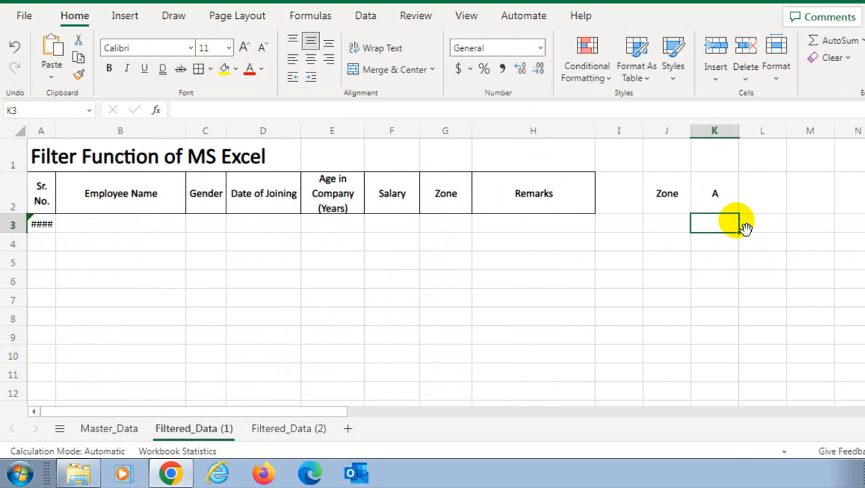
{"action": "mouse_move", "coordinate": [58, 228]}
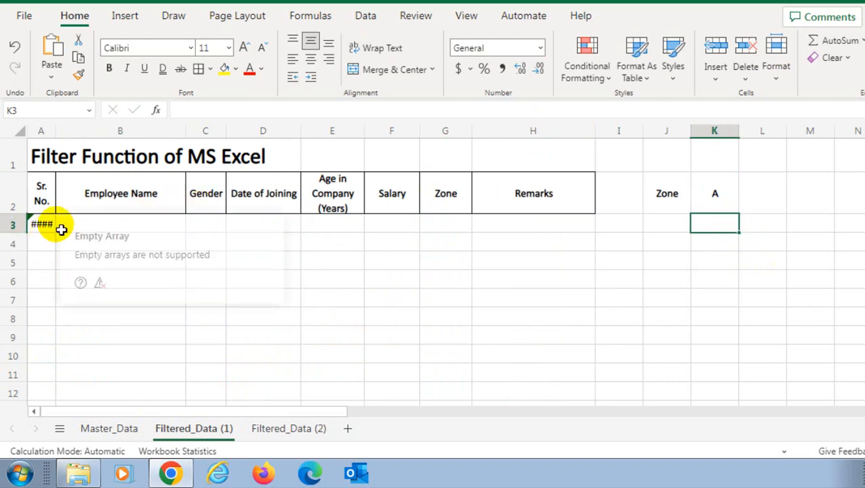
{"action": "left_click", "coordinate": [55, 226]}
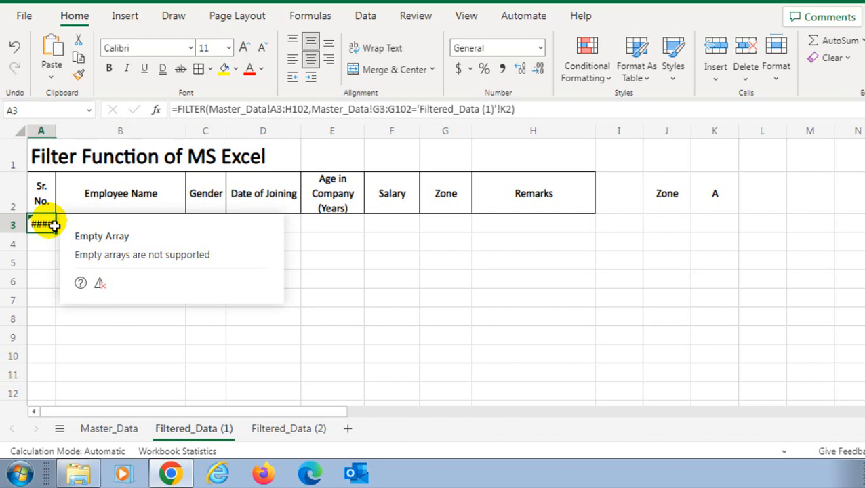
Add "Not Found" as the if_empty argument of the FILTER formula in A3 and left-align A3
{"action": "left_click", "coordinate": [517, 115]}
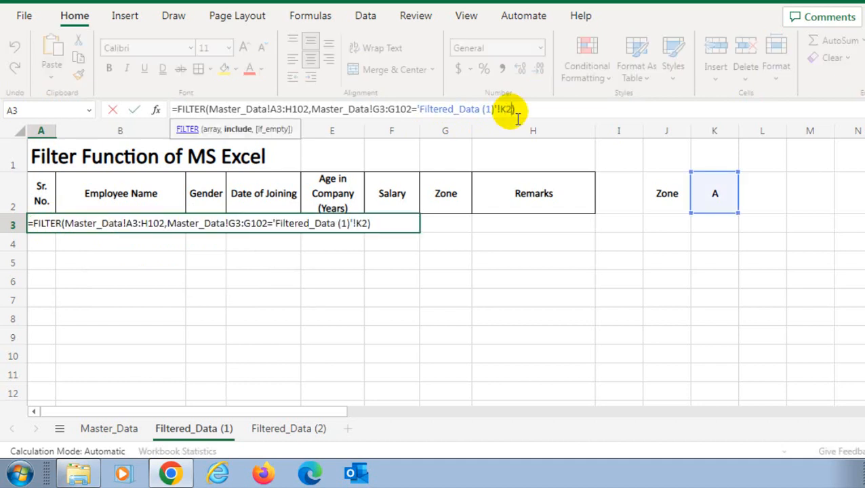
{"action": "type", "text": ","}
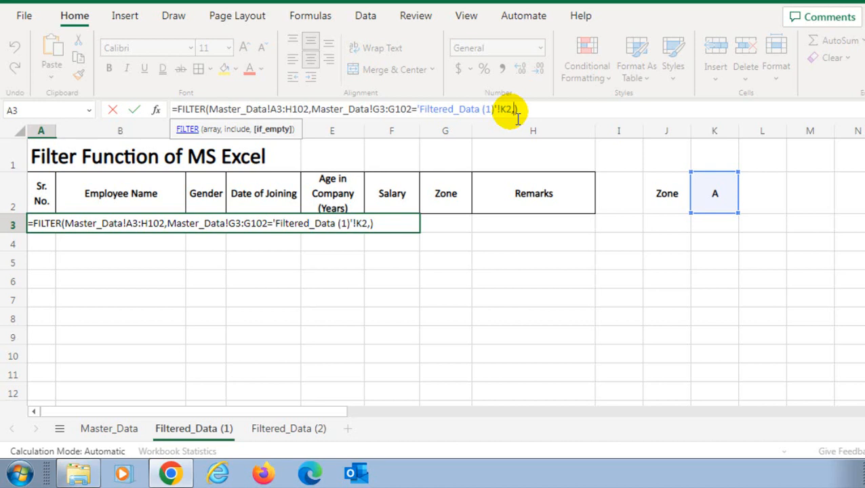
{"action": "type", "text": "\""}
{"action": "type", "text": "Not Found"}
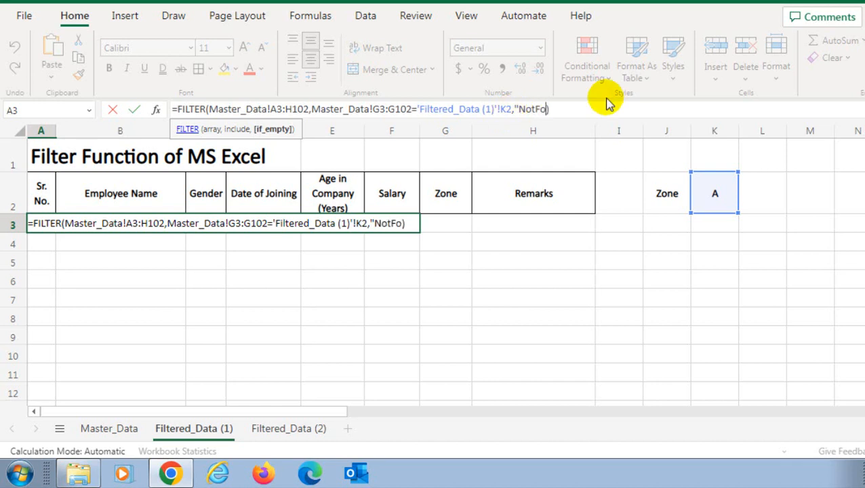
{"action": "type", "text": "\""}
{"action": "left_click", "coordinate": [537, 108]}
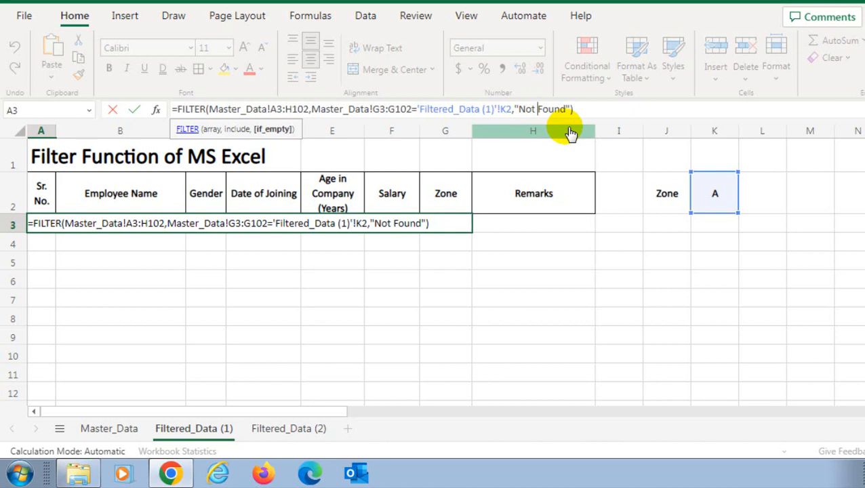
{"action": "key", "text": "Return"}
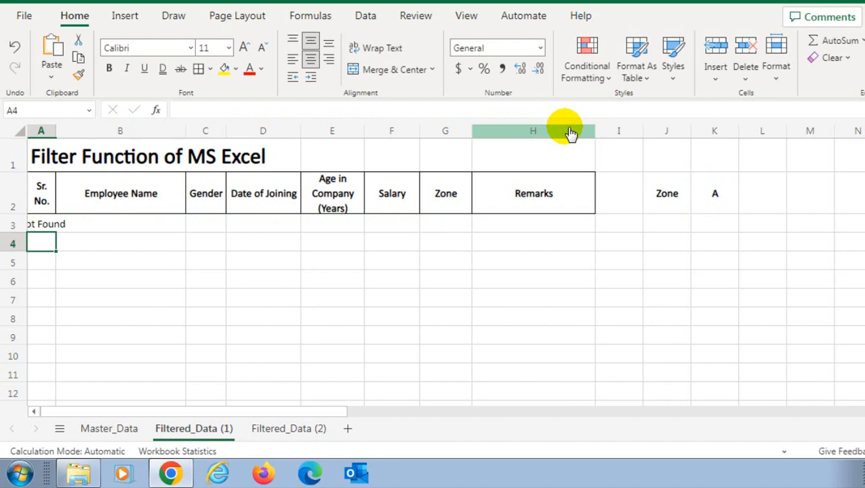
{"action": "key", "text": "Up"}
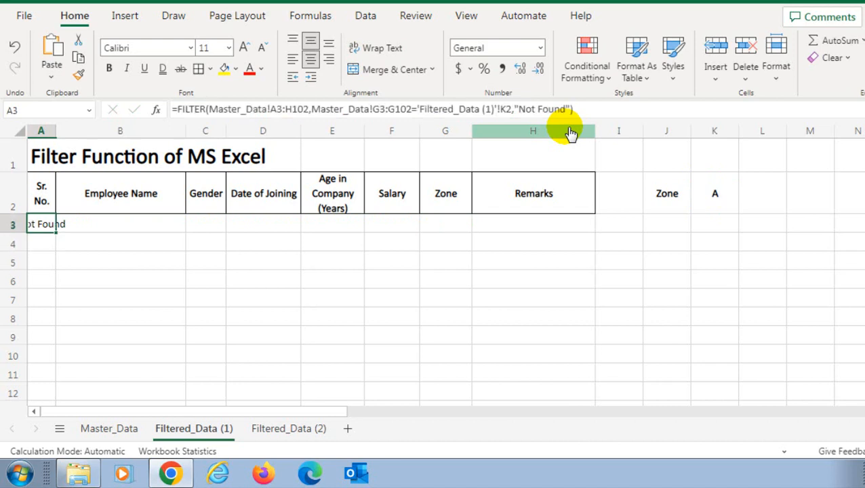
{"action": "left_click", "coordinate": [292, 58]}
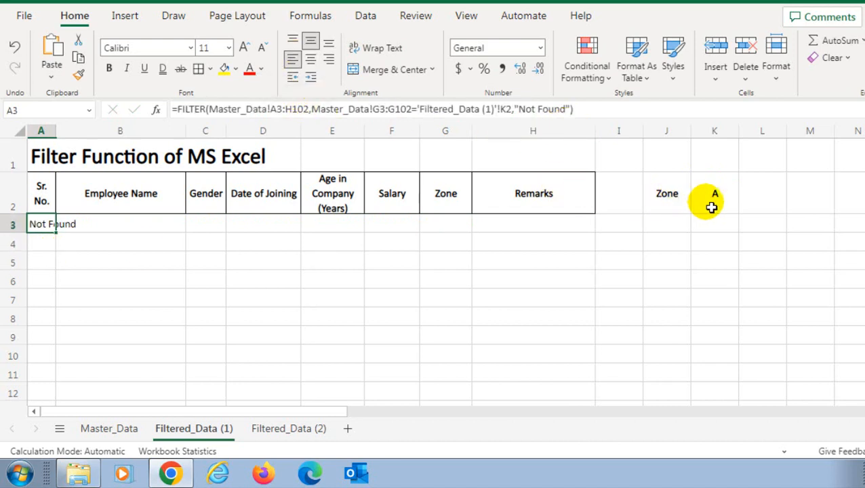
Set the zone criterion in K2 back to East and inspect the returned rows
{"action": "left_click", "coordinate": [711, 203]}
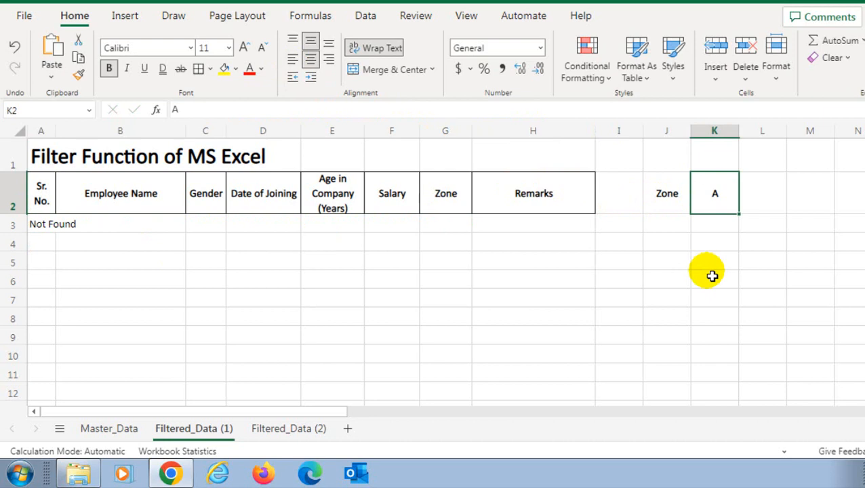
{"action": "type", "text": "East"}
{"action": "key", "text": "Return"}
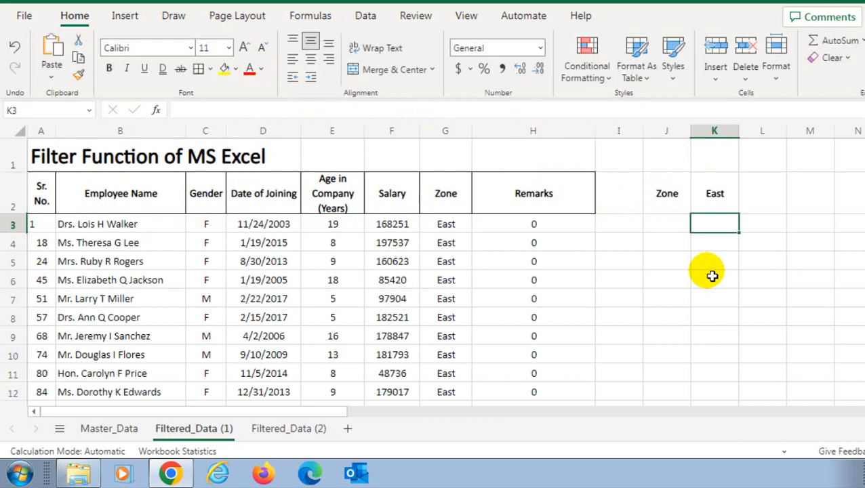
{"action": "left_click", "coordinate": [429, 269]}
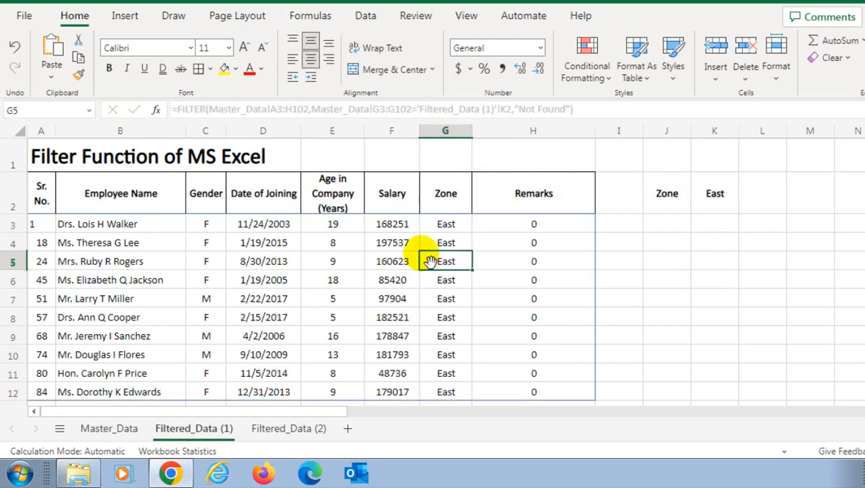
{"action": "left_click", "coordinate": [468, 229]}
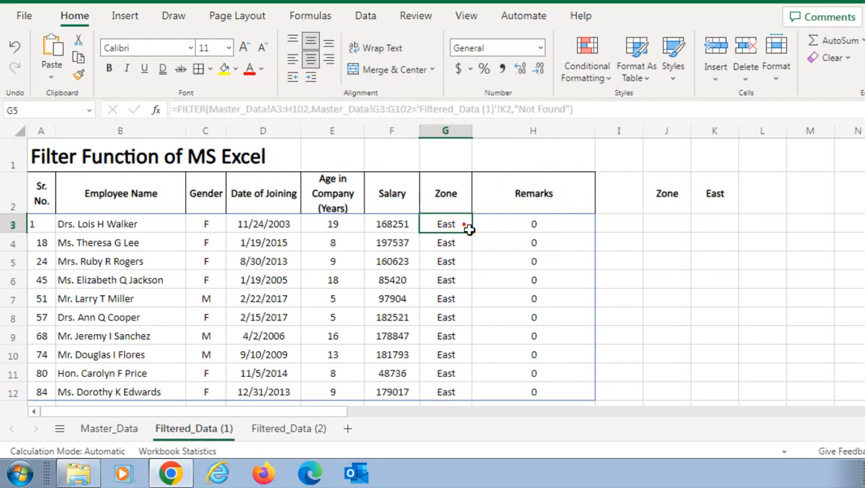
{"action": "left_click", "coordinate": [409, 231]}
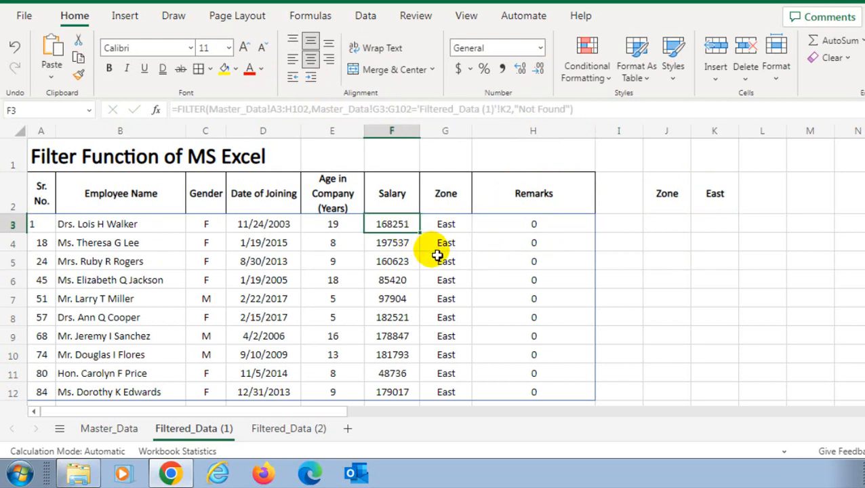
On the Filtered_Data (2) sheet, enter 50000 as the salary criterion in K2
{"action": "left_click", "coordinate": [283, 432]}
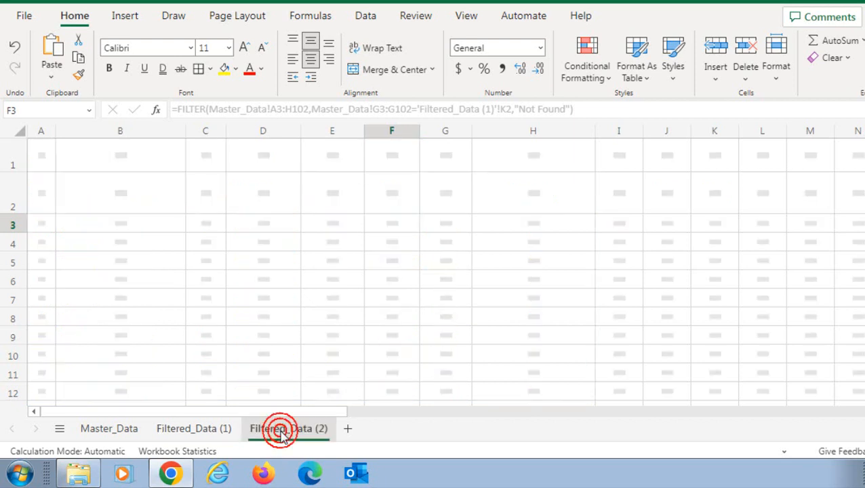
{"action": "left_click", "coordinate": [705, 204]}
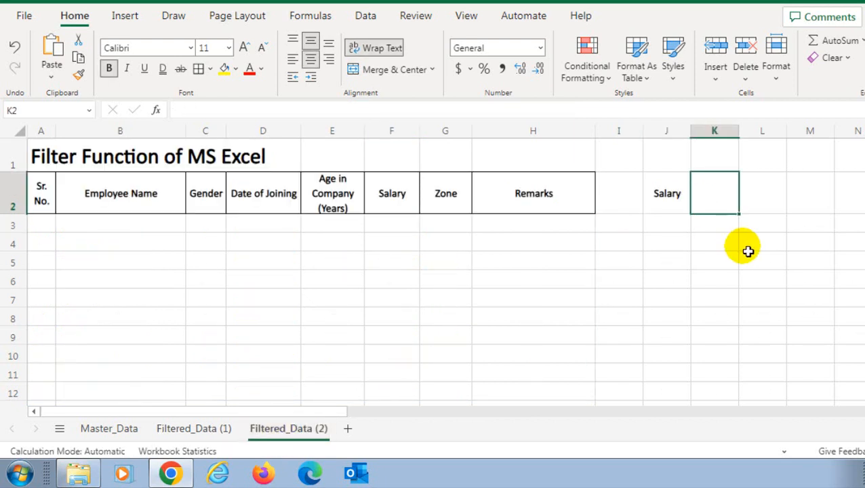
{"action": "type", "text": "50000"}
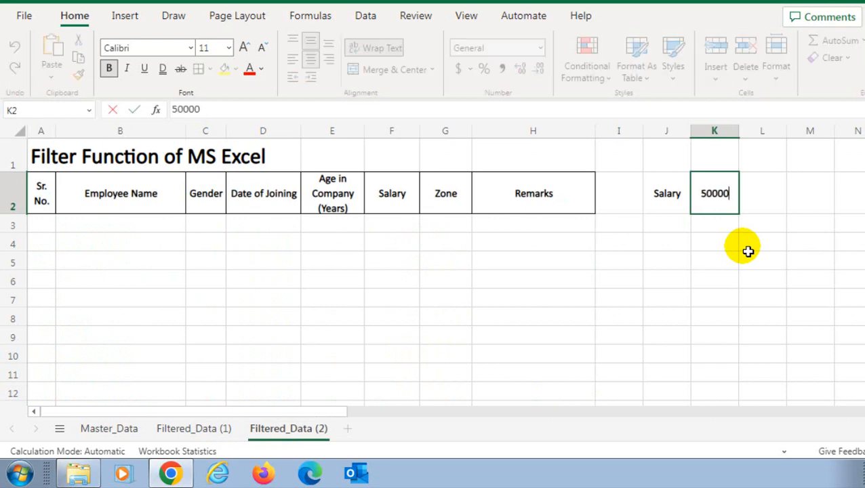
{"action": "key", "text": "Return"}
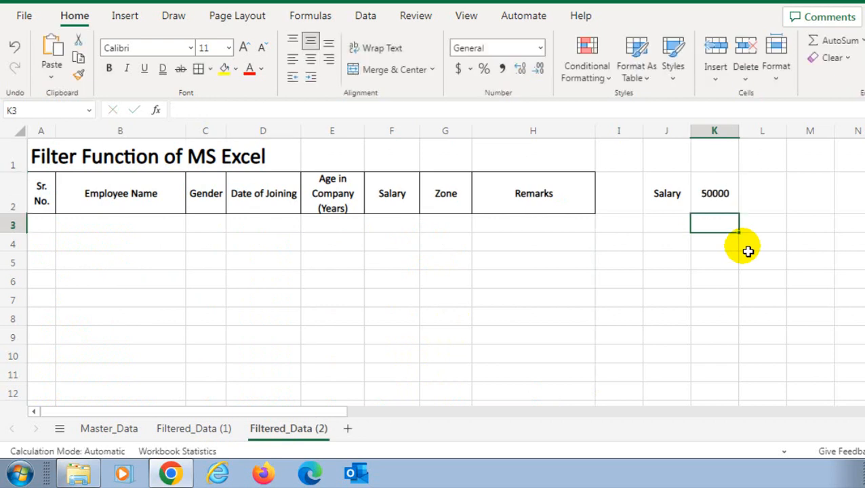
In A3 of Filtered_Data (2), build a FILTER formula returning Master_Data A3:G102 where F3:F102 is greater than the salary in K2
{"action": "left_click", "coordinate": [53, 223]}
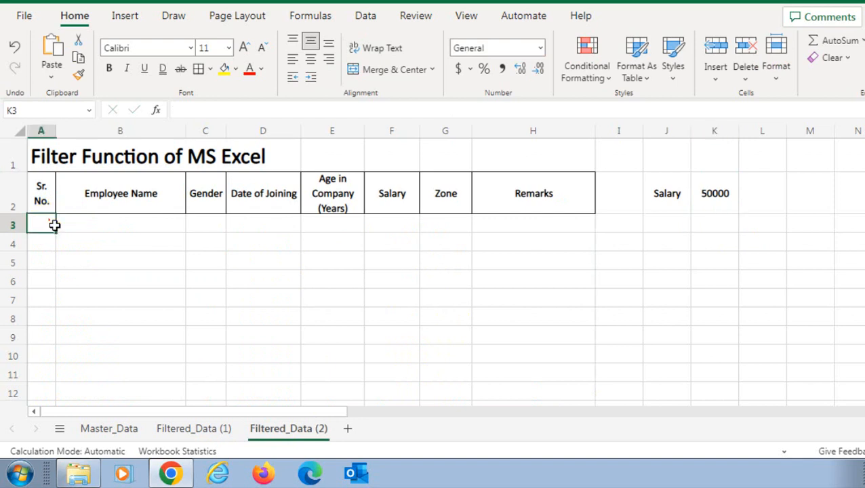
{"action": "type", "text": "=filter"}
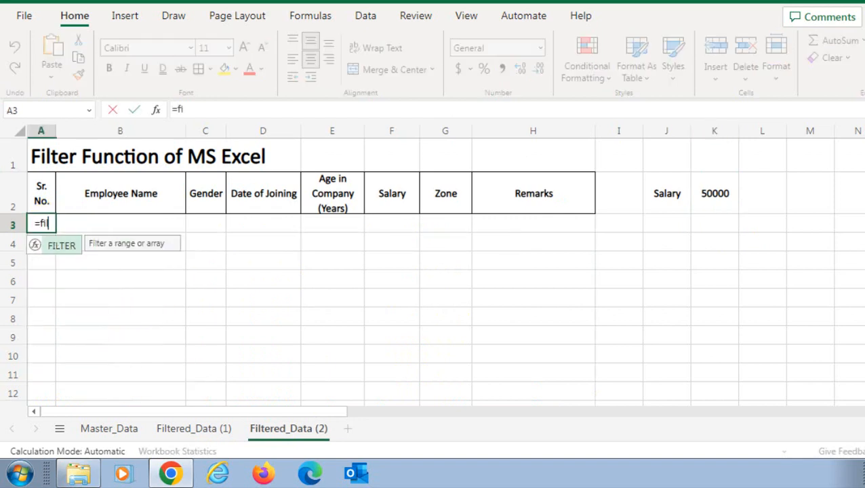
{"action": "key", "text": "Tab"}
{"action": "left_click", "coordinate": [109, 428]}
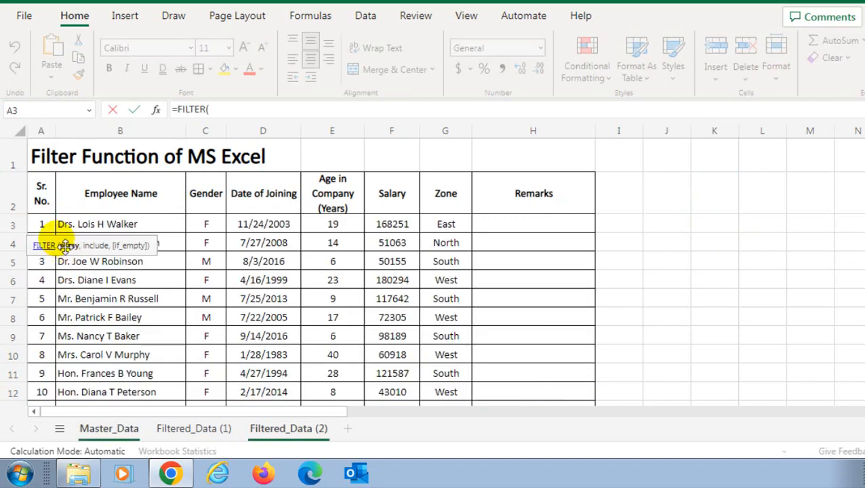
{"action": "left_click", "coordinate": [46, 223]}
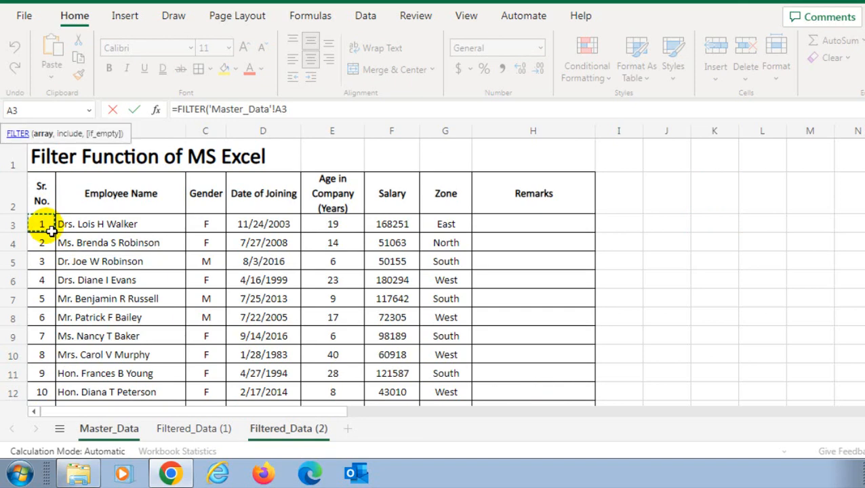
{"action": "key", "text": "ctrl+shift+Right"}
{"action": "key", "text": "ctrl+shift+Down"}
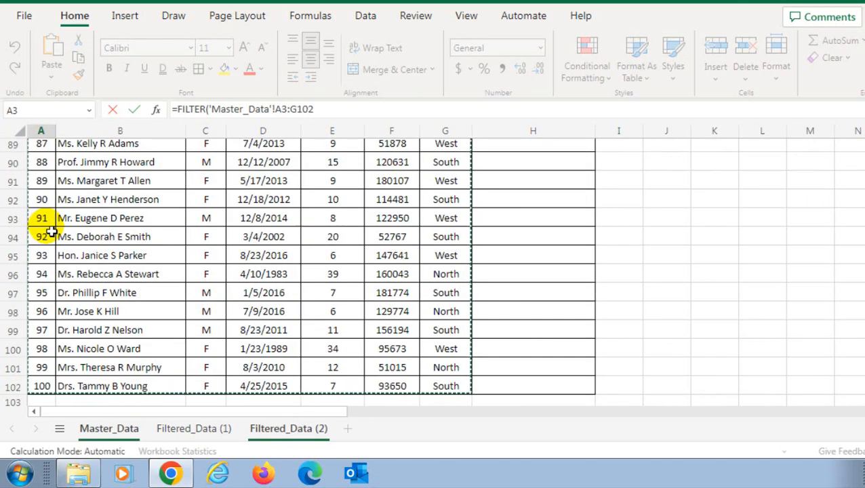
{"action": "type", "text": ","}
{"action": "scroll", "coordinate": [284, 193], "scroll_direction": "up", "scroll_amount": 20}
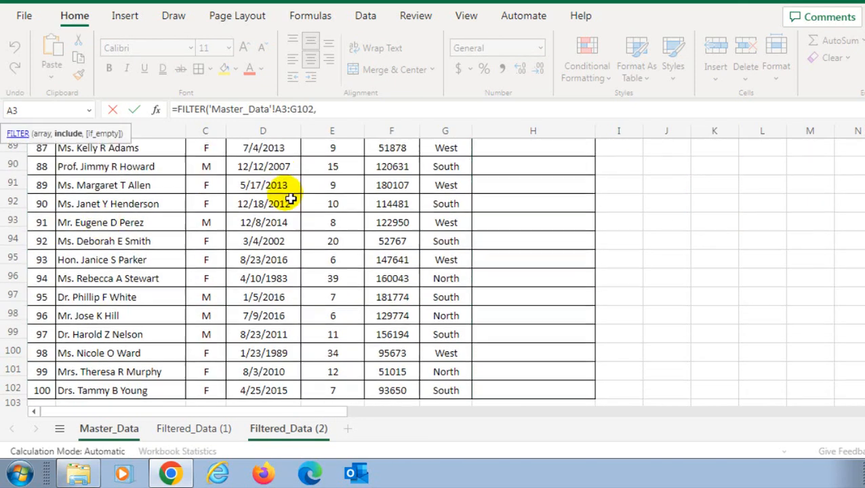
{"action": "left_click", "coordinate": [384, 224]}
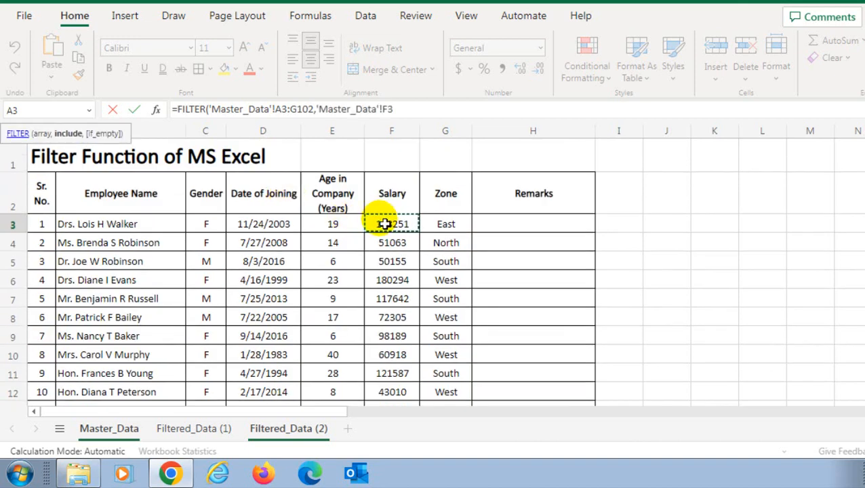
{"action": "key", "text": "ctrl+shift+Down"}
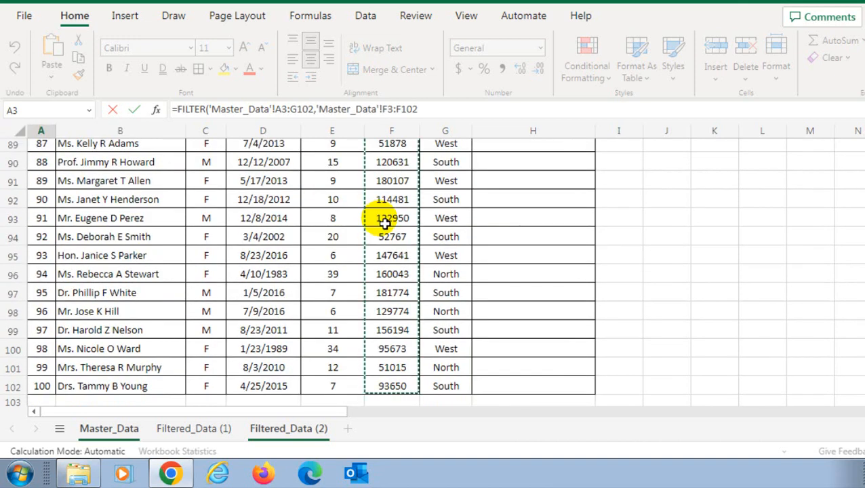
{"action": "type", "text": ">"}
{"action": "left_click", "coordinate": [294, 431]}
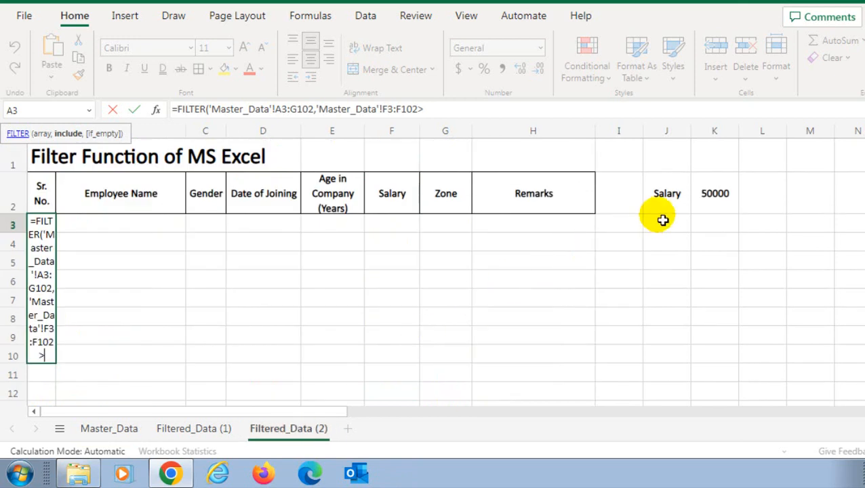
{"action": "left_click", "coordinate": [711, 201]}
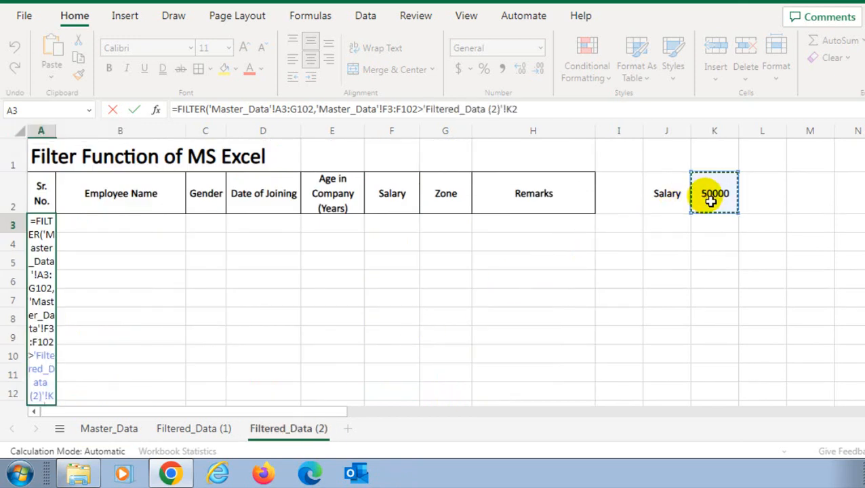
Add "Not Found" as the if_empty argument, enter the formula and scroll through the returned rows
{"action": "type", "text": ","}
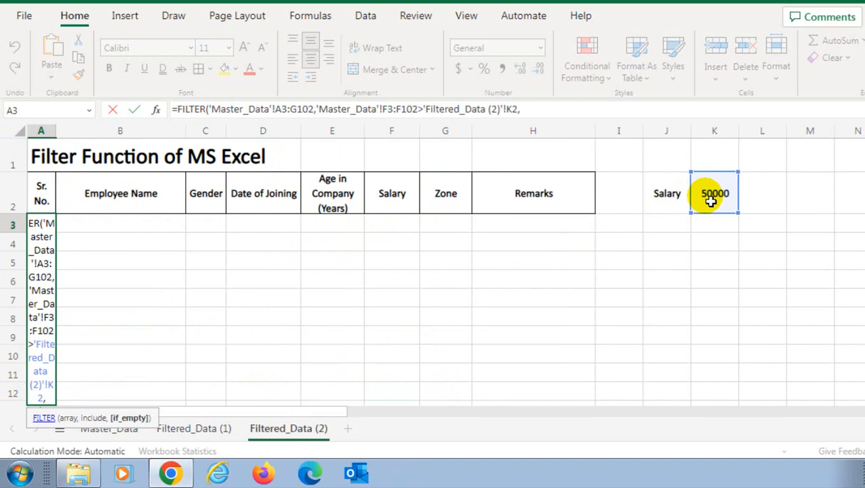
{"action": "type", "text": "\"Not Found\")"}
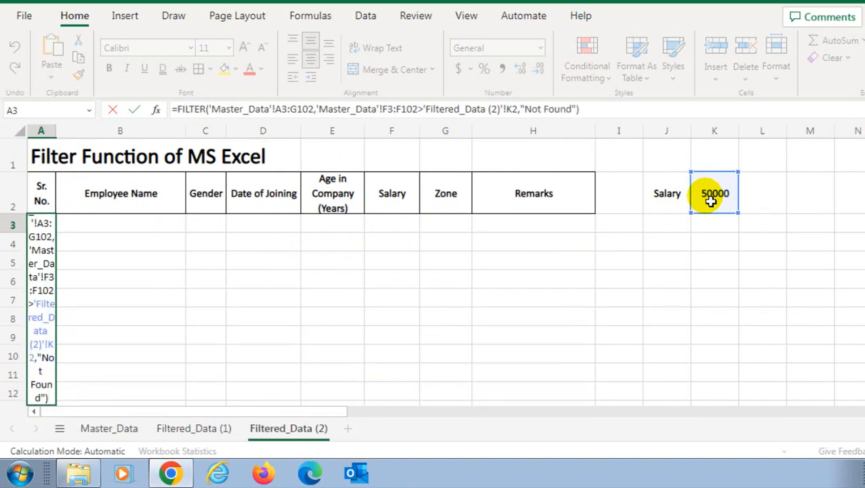
{"action": "key", "text": "Return"}
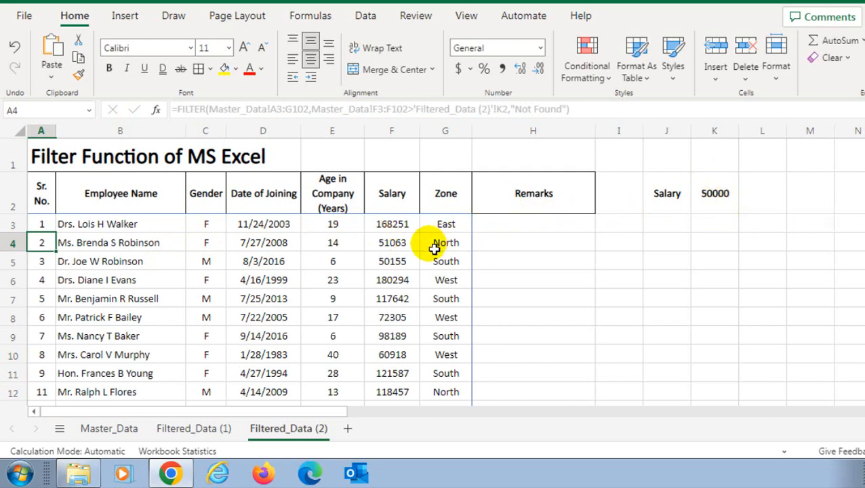
{"action": "scroll", "coordinate": [397, 301], "scroll_direction": "down", "scroll_amount": 10}
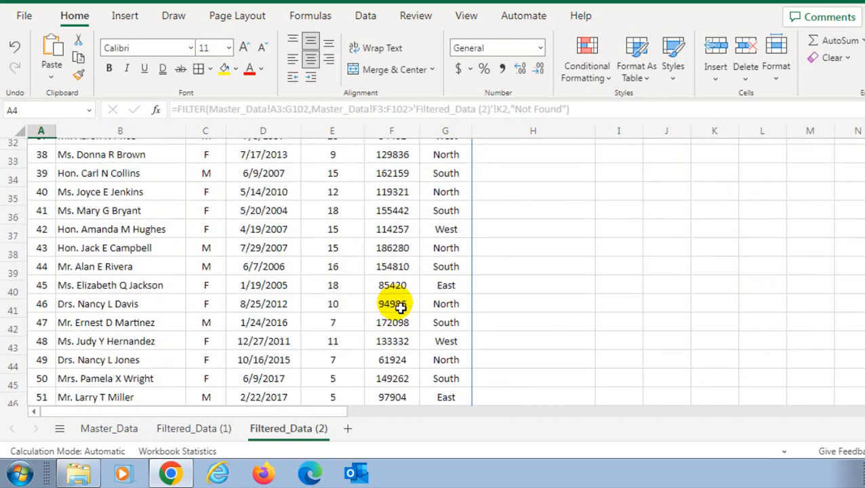
{"action": "scroll", "coordinate": [397, 305], "scroll_direction": "up", "scroll_amount": 10}
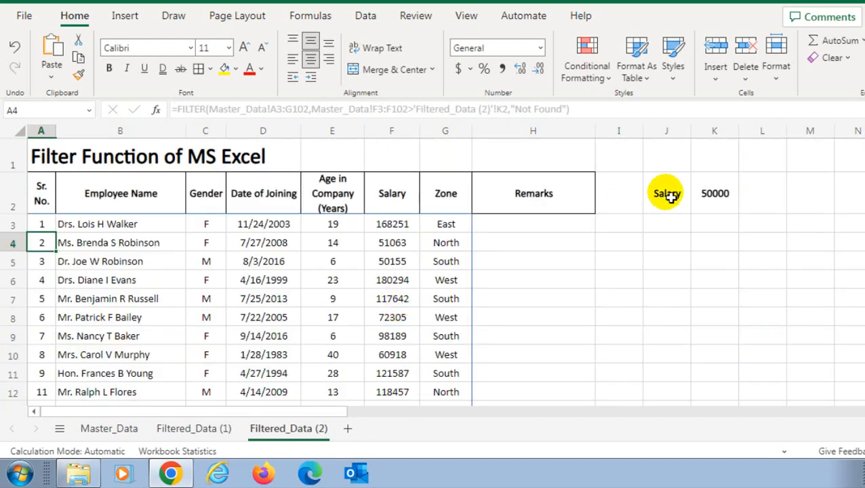
Set the salary criterion in K2 to 500000
{"action": "left_click", "coordinate": [712, 194]}
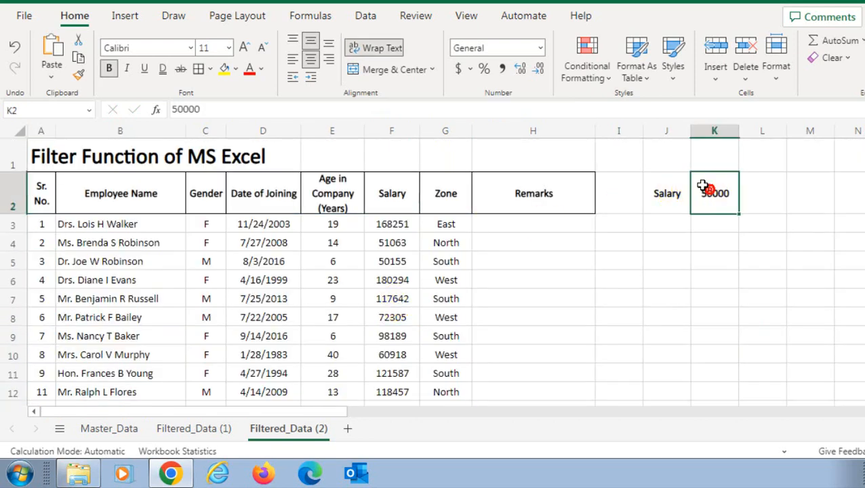
{"action": "left_click", "coordinate": [268, 117]}
{"action": "type", "text": "0"}
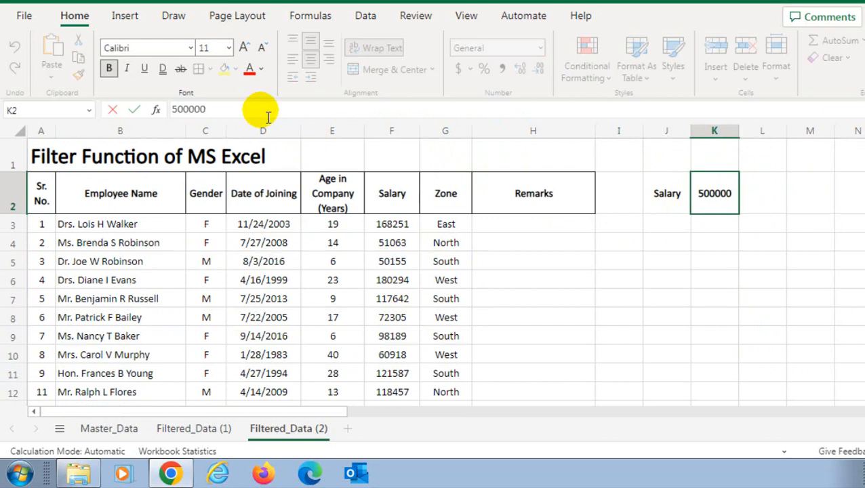
{"action": "key", "text": "Return"}
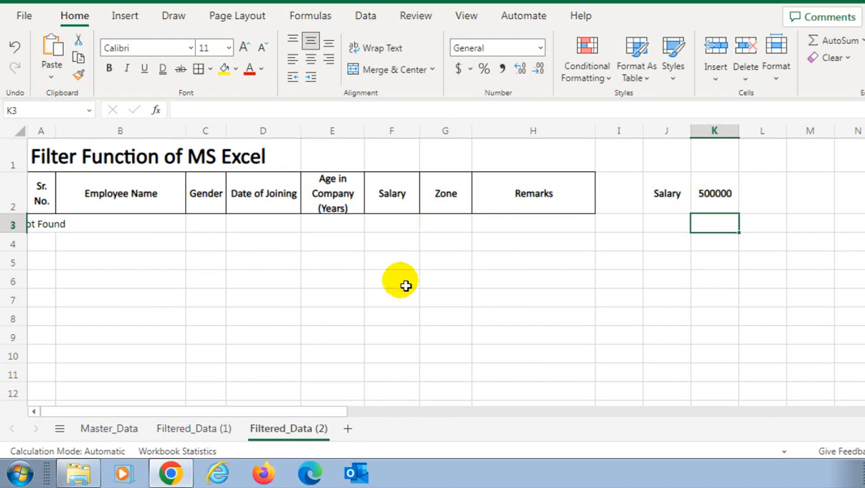
Left-align the "Not Found" result in A3
{"action": "left_click", "coordinate": [39, 229]}
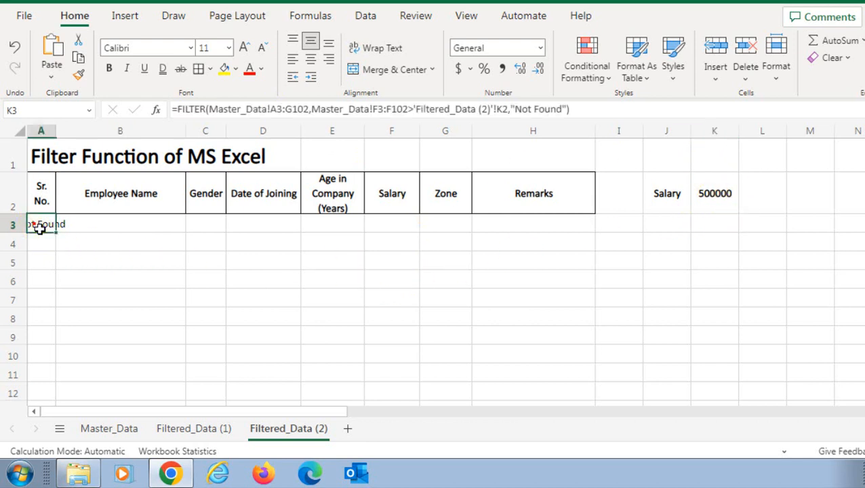
{"action": "left_click", "coordinate": [120, 242]}
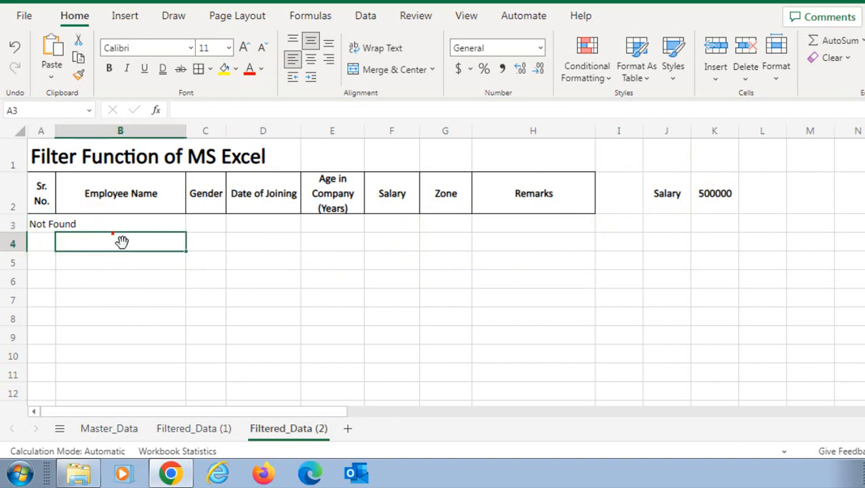
Set the salary criterion in K2 to 0
{"action": "left_click", "coordinate": [698, 203]}
{"action": "type", "text": "0"}
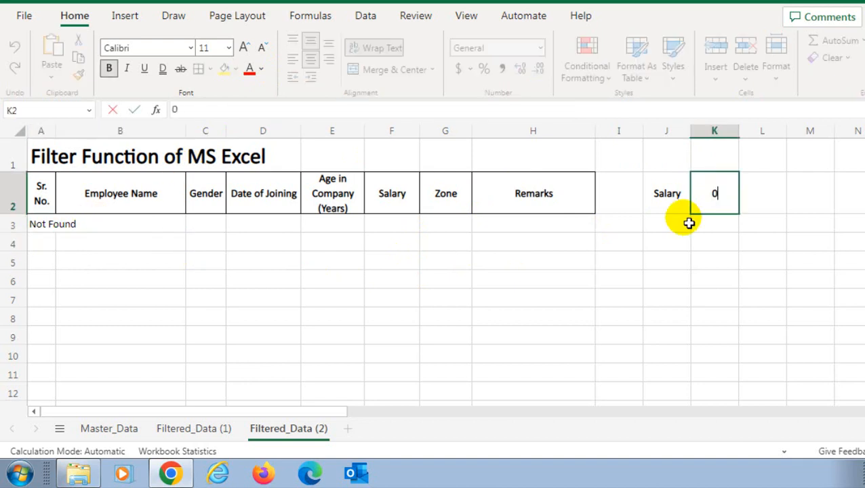
{"action": "key", "text": "Return"}
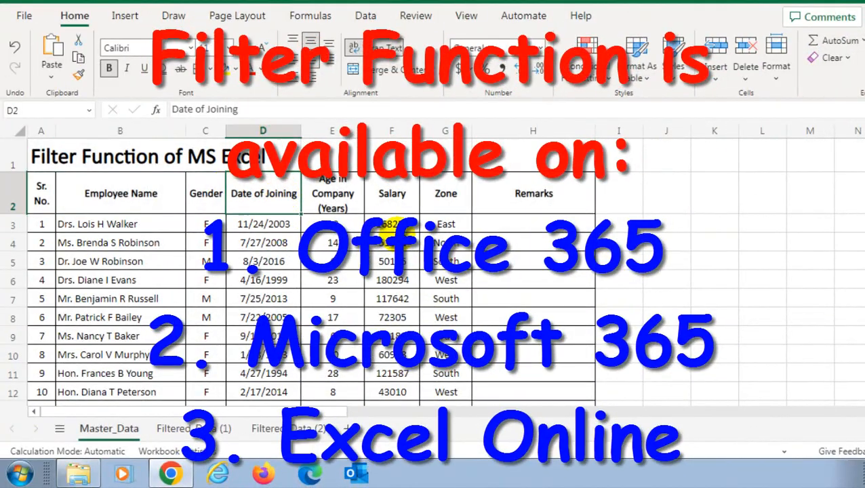
On Filtered_Data (1), enter in A3 a FILTER formula returning Master_Data A3:H102 where G3:G102 equals the zone in K2
{"action": "left_click", "coordinate": [446, 203]}
{"action": "left_click_drag", "start_coordinate": [457, 225], "coordinate": [459, 275]}
{"action": "left_click", "coordinate": [452, 195]}
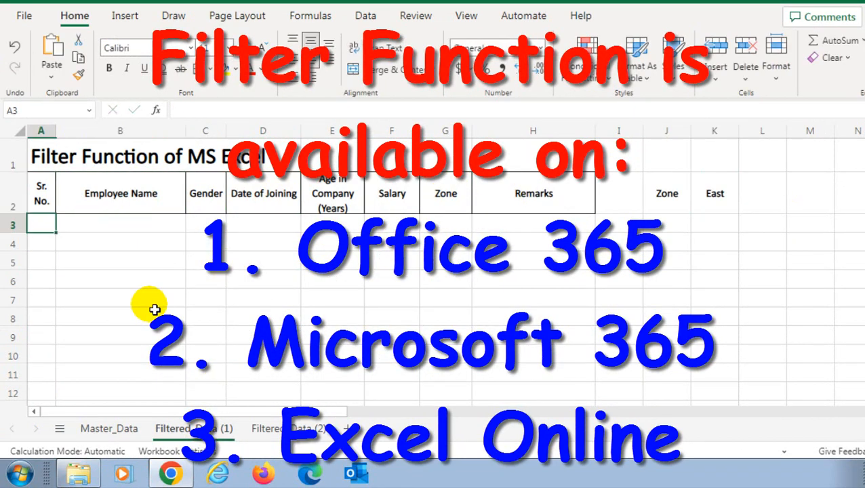
{"action": "type", "text": "=FILTER("}
{"action": "left_click", "coordinate": [109, 428]}
{"action": "left_click", "coordinate": [42, 203]}
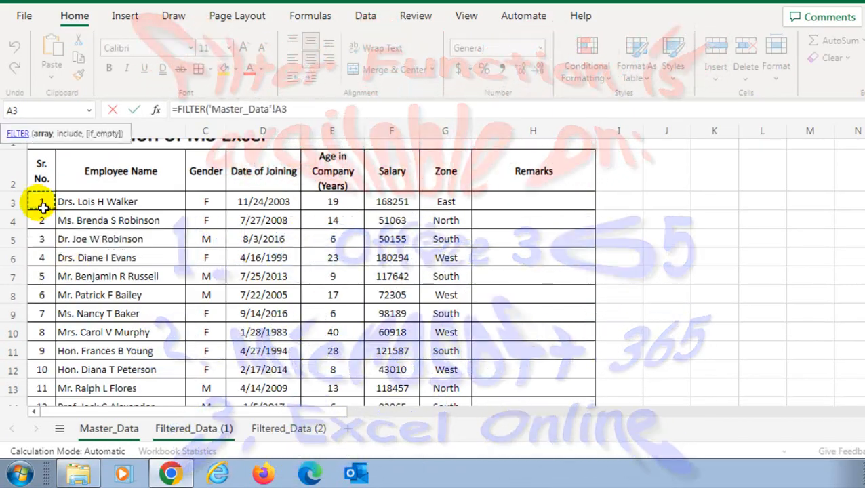
{"action": "key", "text": "ctrl+shift+Right"}
{"action": "key", "text": "ctrl+shift+Down"}
{"action": "type", "text": ","}
{"action": "scroll", "coordinate": [406, 224], "scroll_direction": "up", "scroll_amount": 20}
{"action": "left_click", "coordinate": [442, 225]}
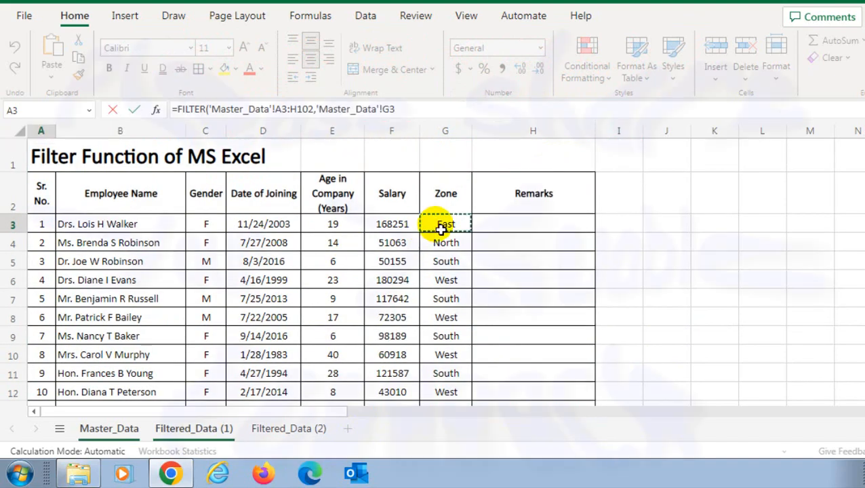
{"action": "key", "text": "ctrl+shift+Down"}
{"action": "type", "text": "="}
{"action": "left_click", "coordinate": [194, 428]}
{"action": "left_click", "coordinate": [714, 195]}
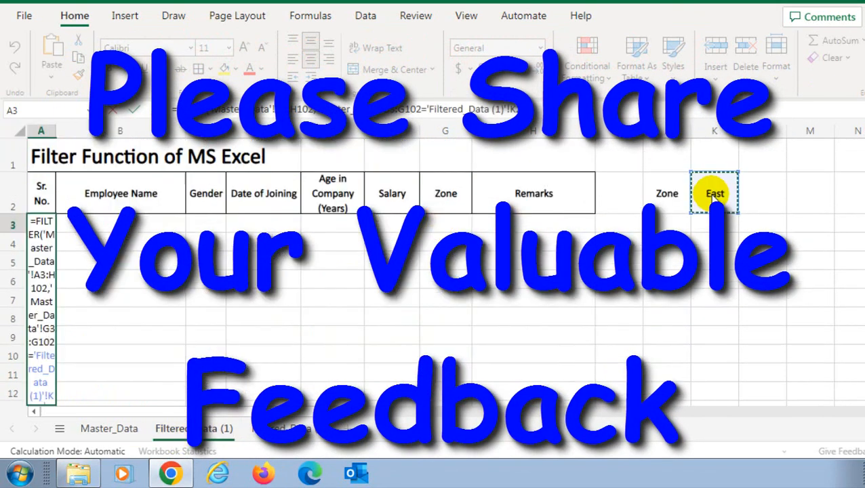
{"action": "key", "text": "Return"}
Delete the FILTER formula in A3 and undo the deletion
{"action": "left_click", "coordinate": [41, 224]}
{"action": "left_click", "coordinate": [240, 225]}
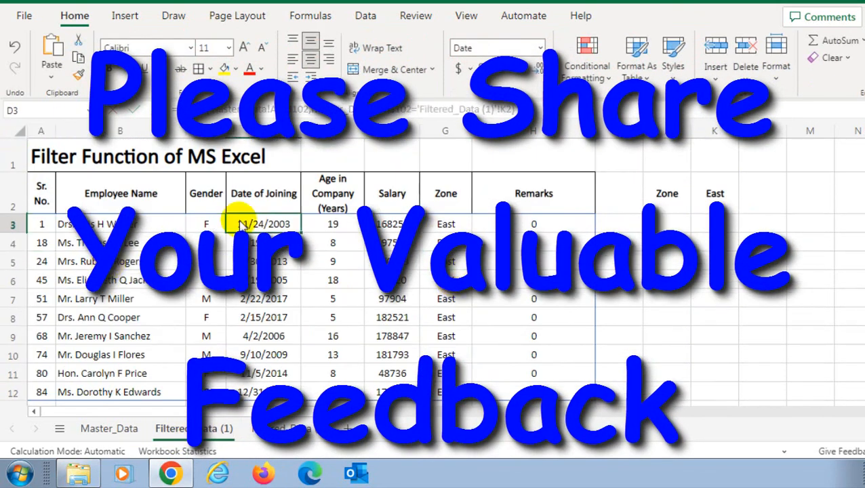
{"action": "left_click", "coordinate": [41, 223]}
{"action": "left_click", "coordinate": [41, 244]}
{"action": "left_click", "coordinate": [65, 263]}
{"action": "left_click", "coordinate": [41, 226]}
{"action": "key", "text": "Delete"}
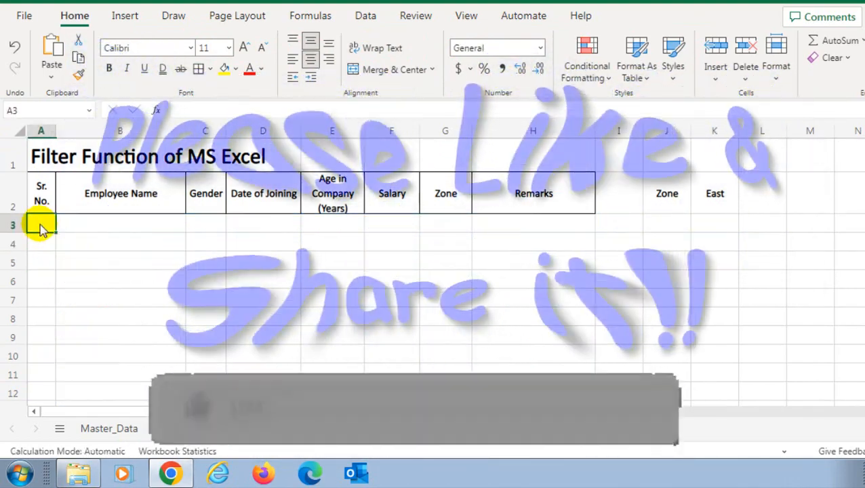
{"action": "key", "text": "ctrl+z"}
Set the zone criterion in K2 to South and scroll through the returned rows
{"action": "left_click", "coordinate": [728, 195]}
{"action": "type", "text": "South"}
{"action": "key", "text": "Return"}
{"action": "scroll", "coordinate": [264, 288], "scroll_direction": "down", "scroll_amount": 6}
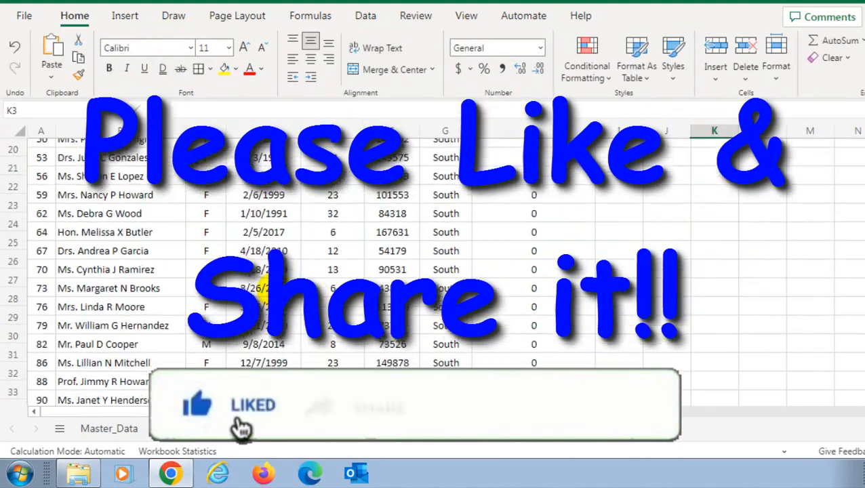
{"action": "scroll", "coordinate": [10, 222], "scroll_direction": "up", "scroll_amount": 6}
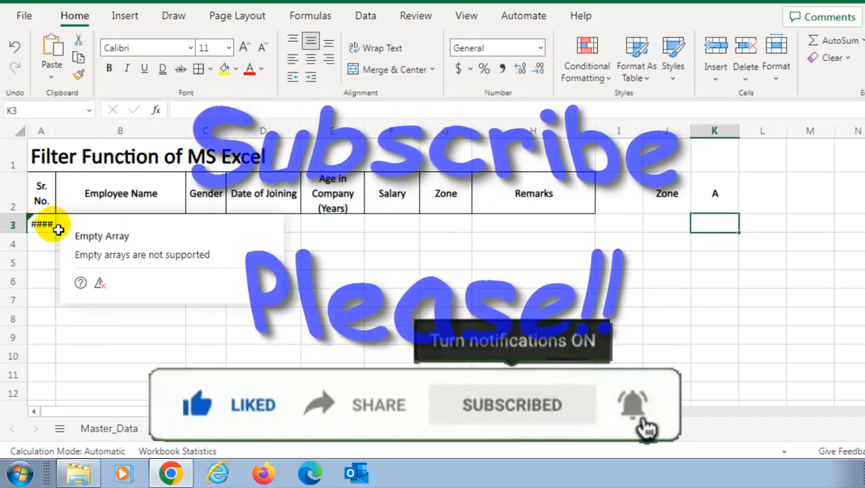
Edit the A3 formula to add "Not Found" as the if_empty argument
{"action": "double_click", "coordinate": [41, 223]}
{"action": "left_click", "coordinate": [513, 109]}
{"action": "type", "text": ","}
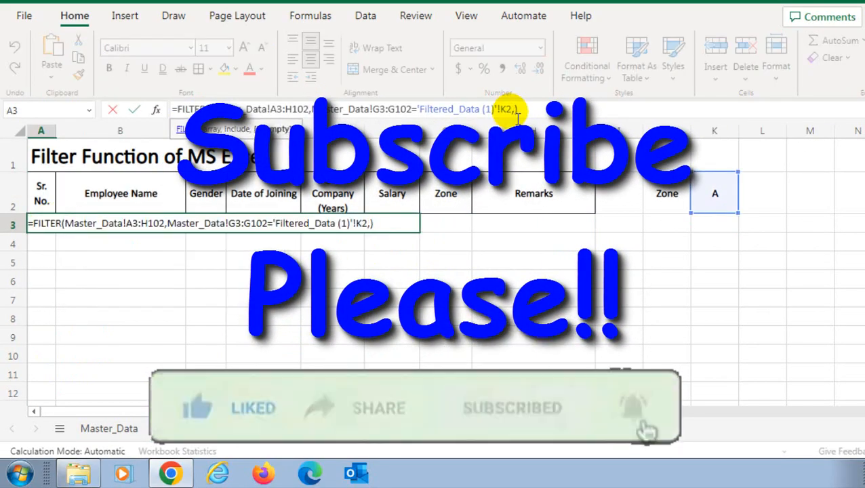
{"action": "type", "text": "\"Not Found\""}
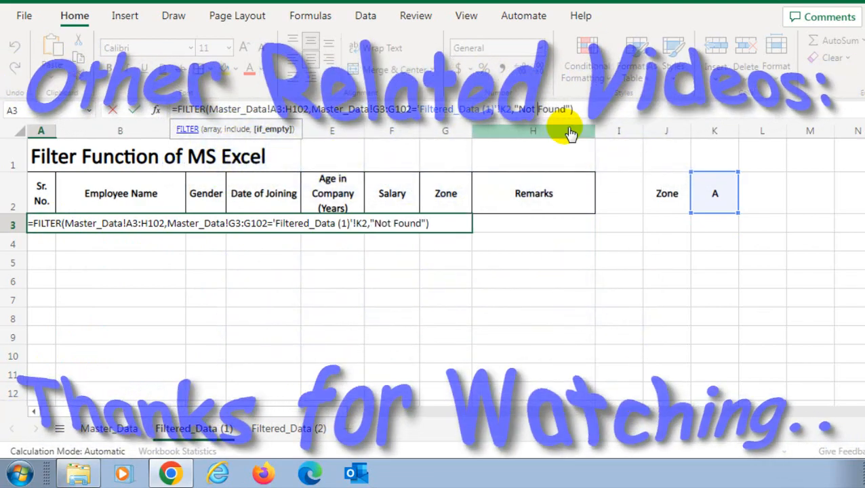